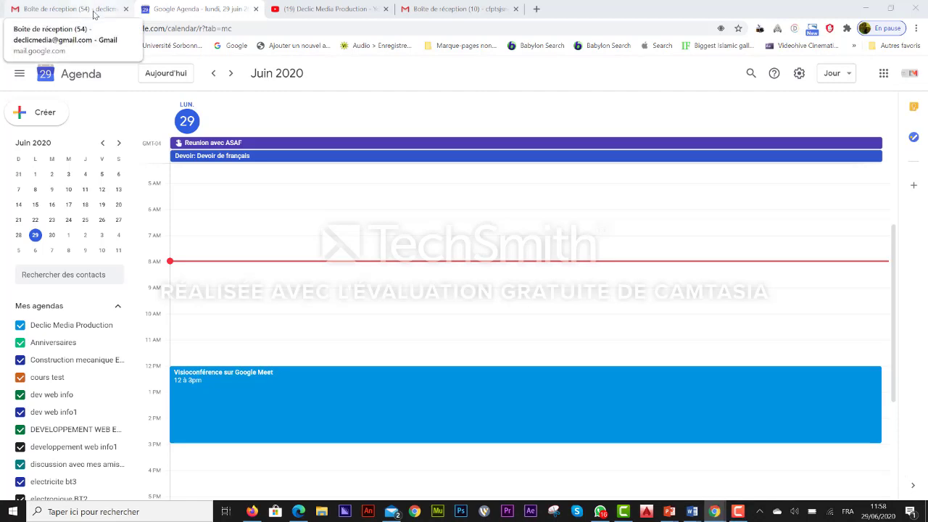
Open the noon Visioconférence sur Google Meet event and join its Meet call.
left_click(93, 13)
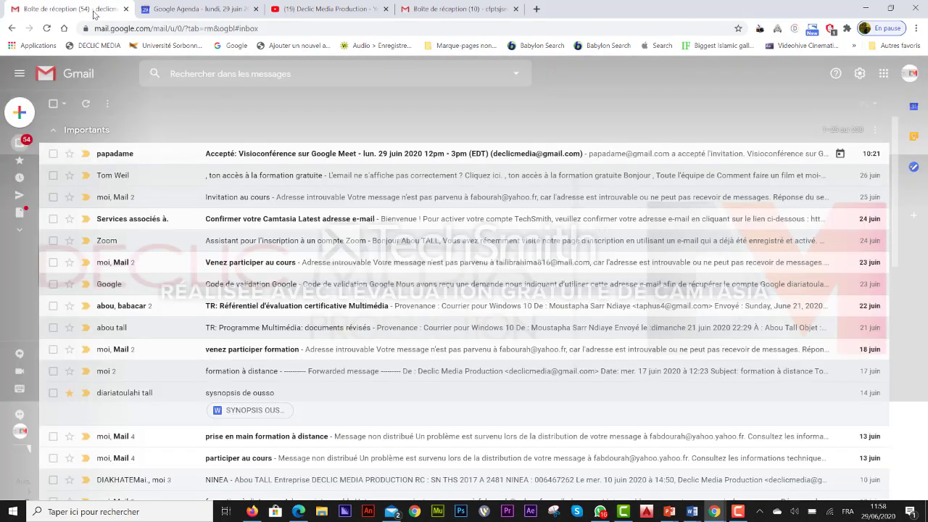
left_click(192, 14)
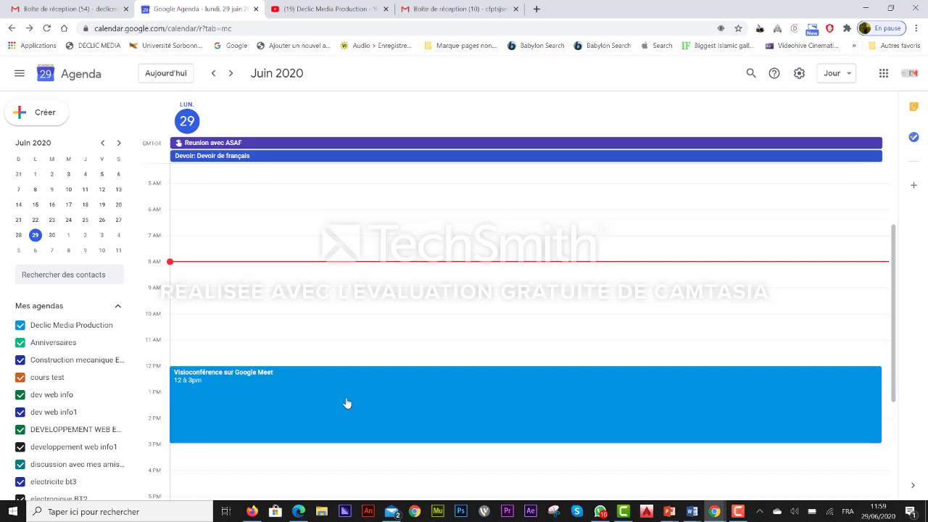
left_click(346, 403)
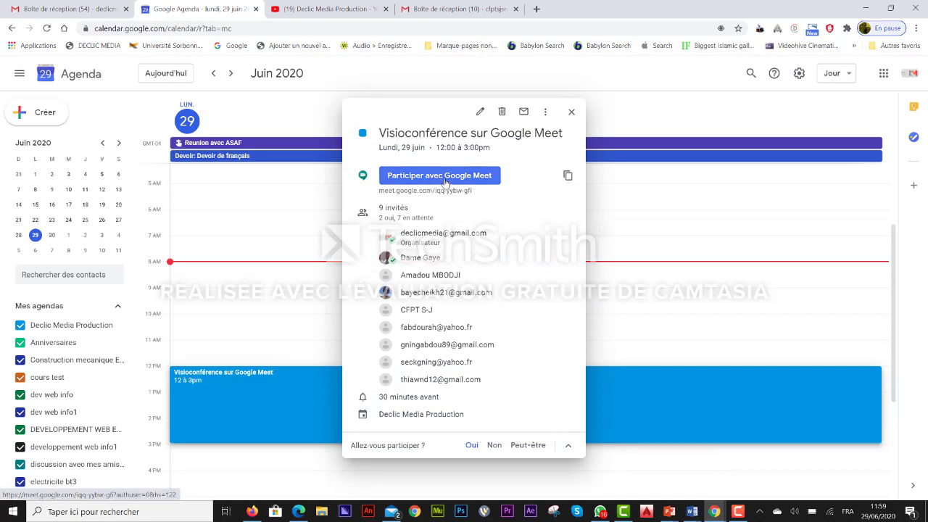
left_click(445, 183)
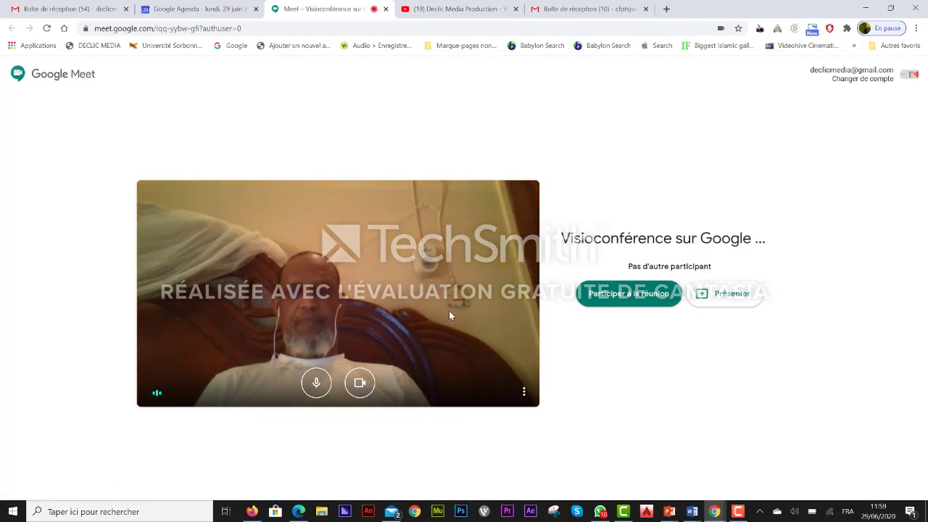
Turn the camera off and join the Google Meet call.
left_click(364, 390)
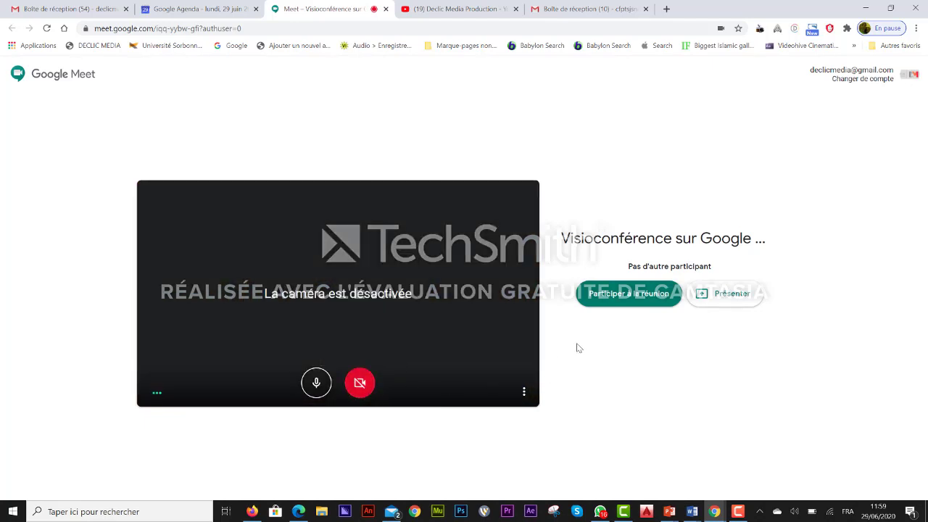
left_click(624, 299)
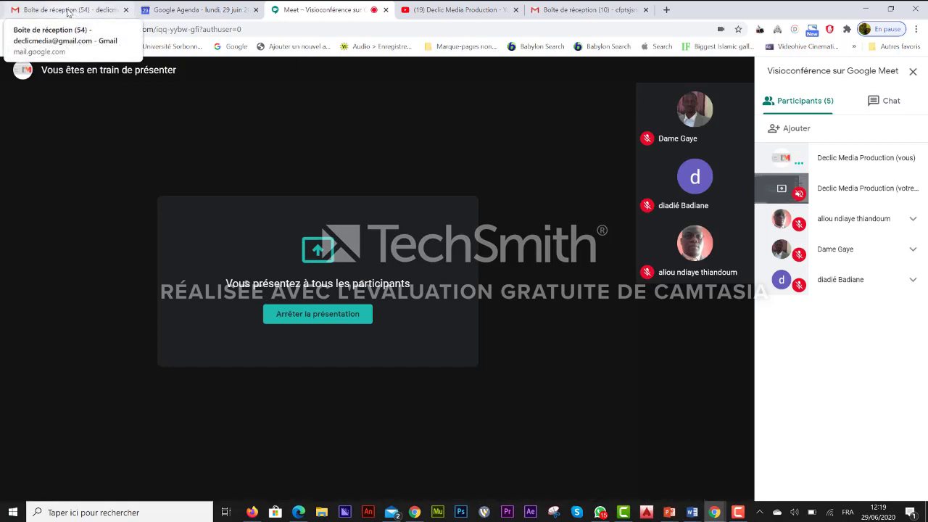
Switch to the Boîte de réception Gmail tab while the Meet call keeps running.
left_click(68, 11)
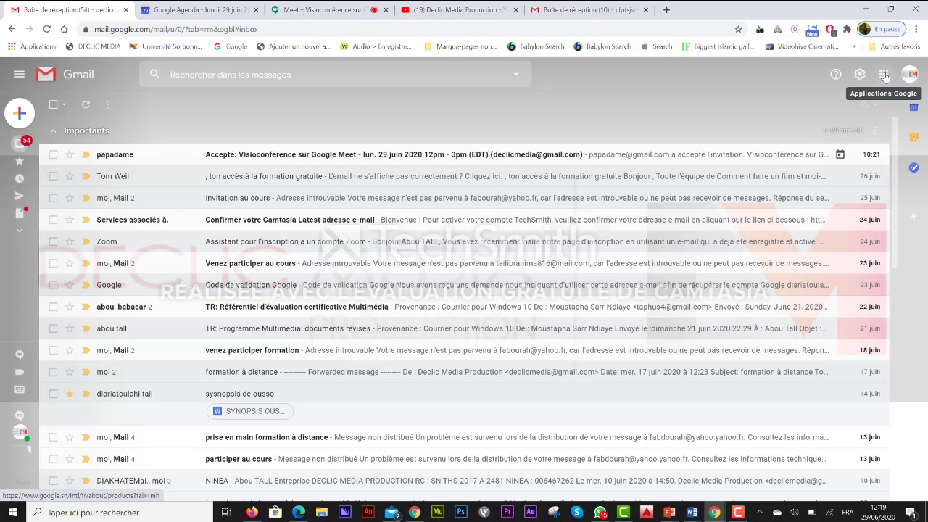
Show the Google apps list (Meet, Agenda, Drive, Traduction) from Gmail.
left_click(885, 75)
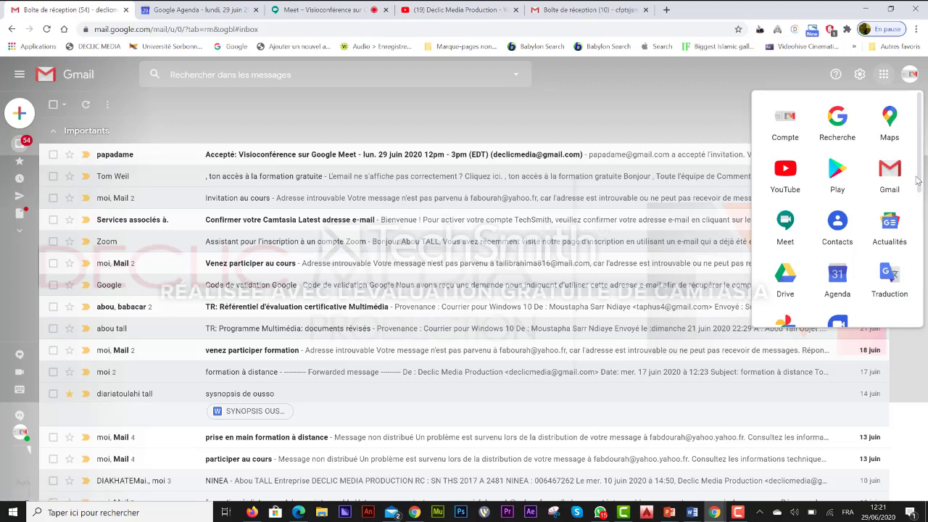
Scroll the apps panel to Classroom and open the Partage 5 class.
left_click_drag(919, 189, 926, 234)
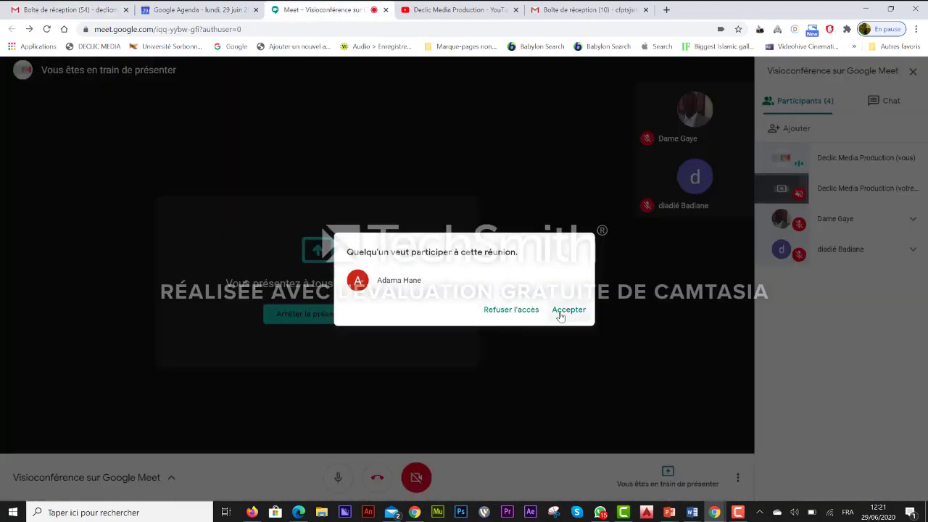
left_click(568, 309)
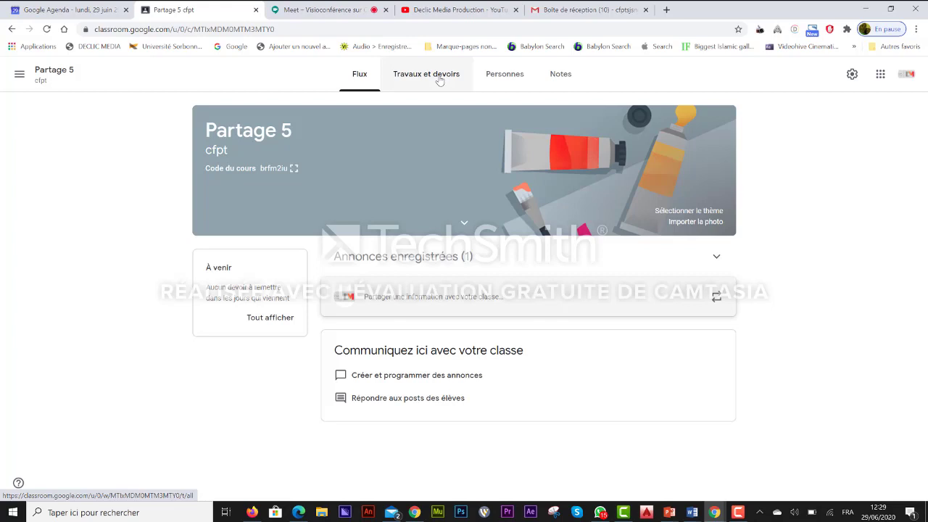
Create a new Devoir from the Travaux et devoirs page of Partage 5.
left_click(439, 80)
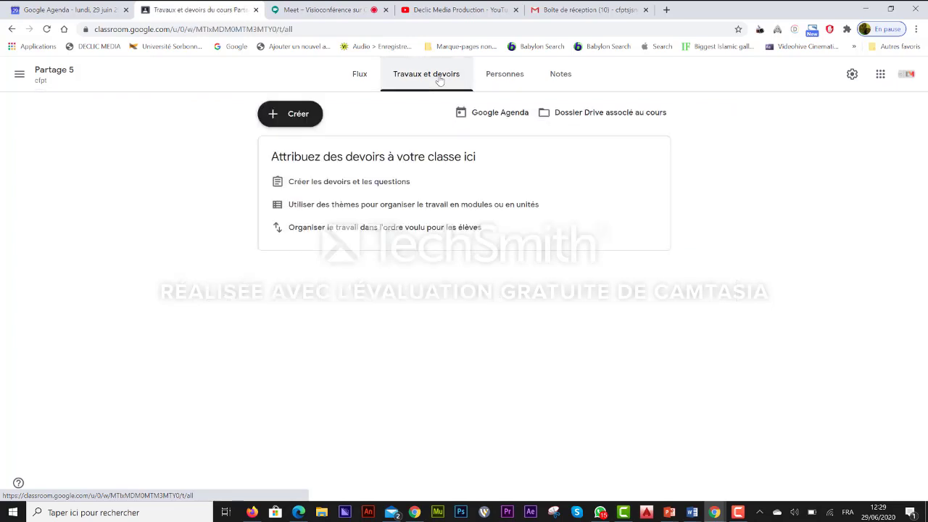
left_click(289, 117)
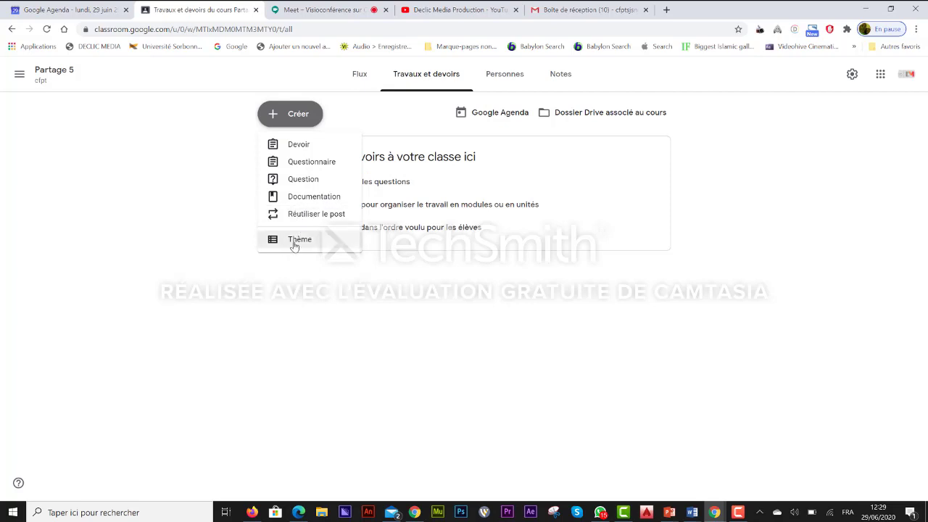
left_click(294, 148)
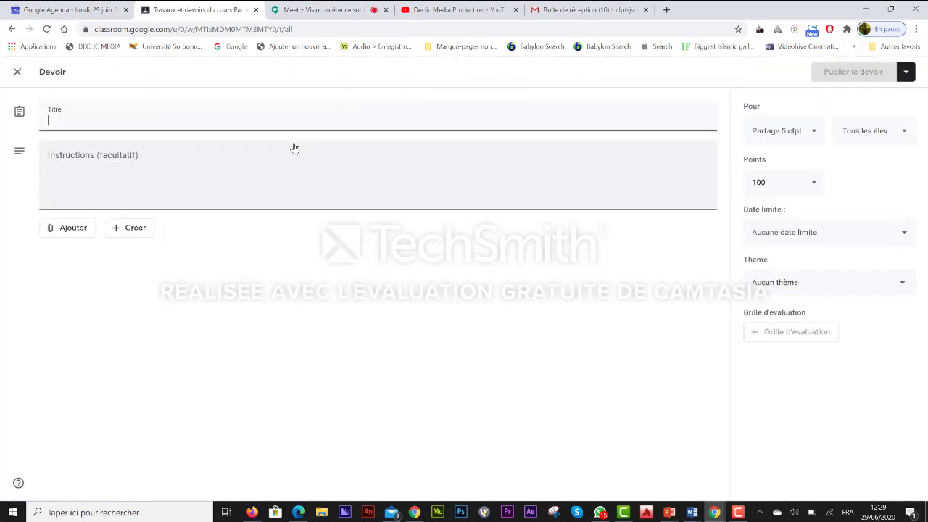
Title the assignment 'titre du devoir' with instructions 'bien lire et faire le schéma'.
type("titre du")
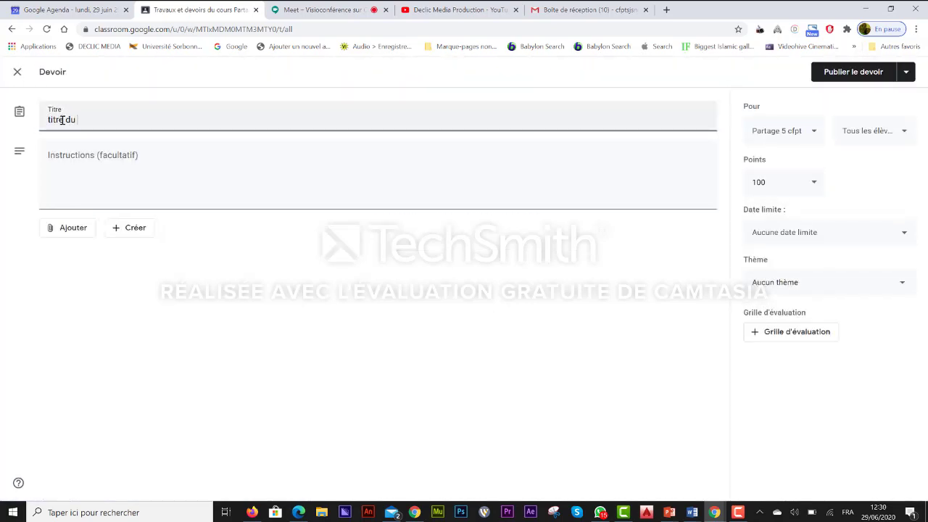
type(" devoir")
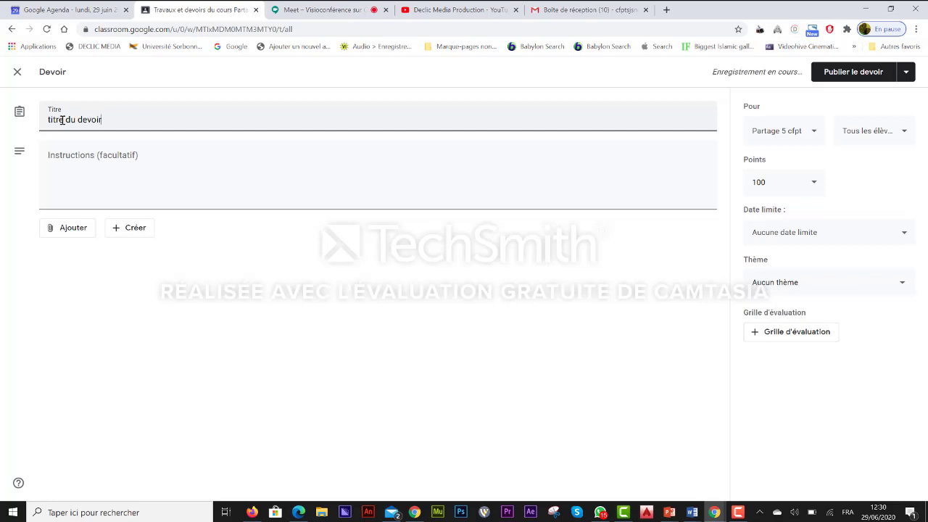
left_click(62, 192)
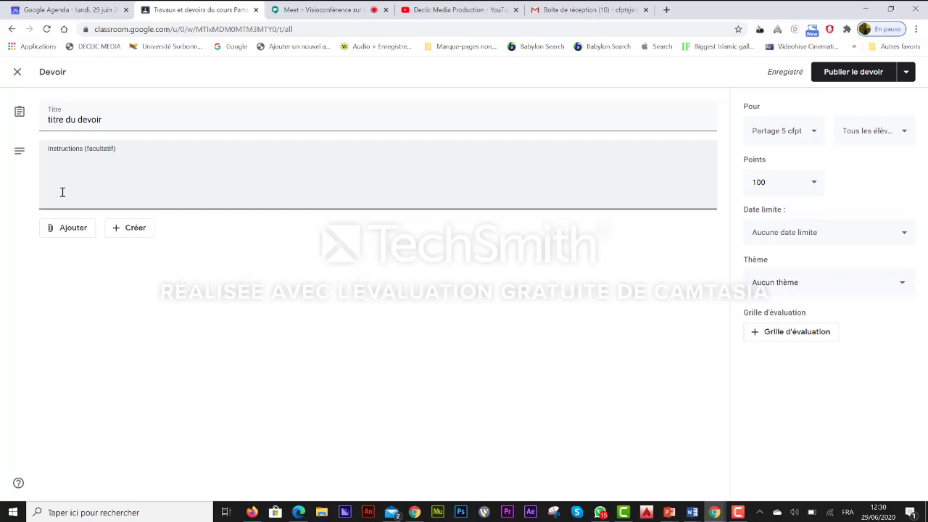
type("bien lire et faire le ")
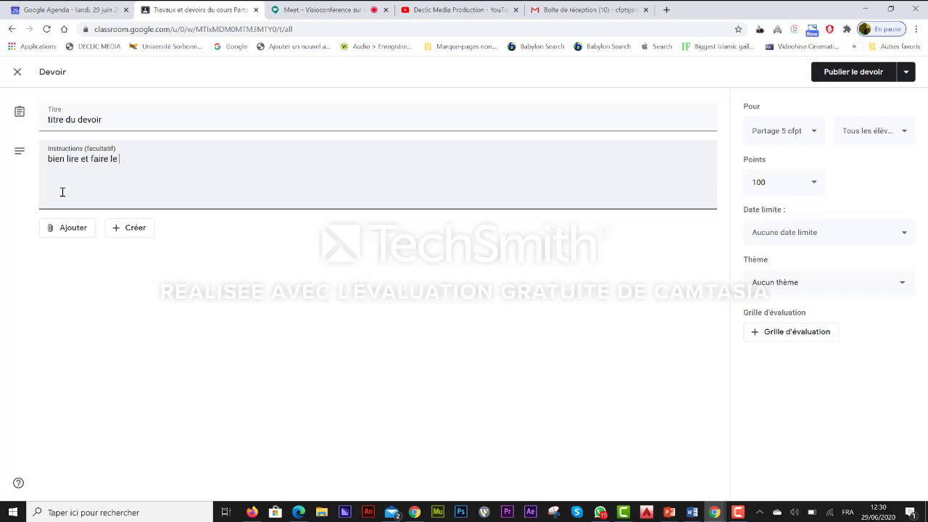
type("schema")
right_click(132, 159)
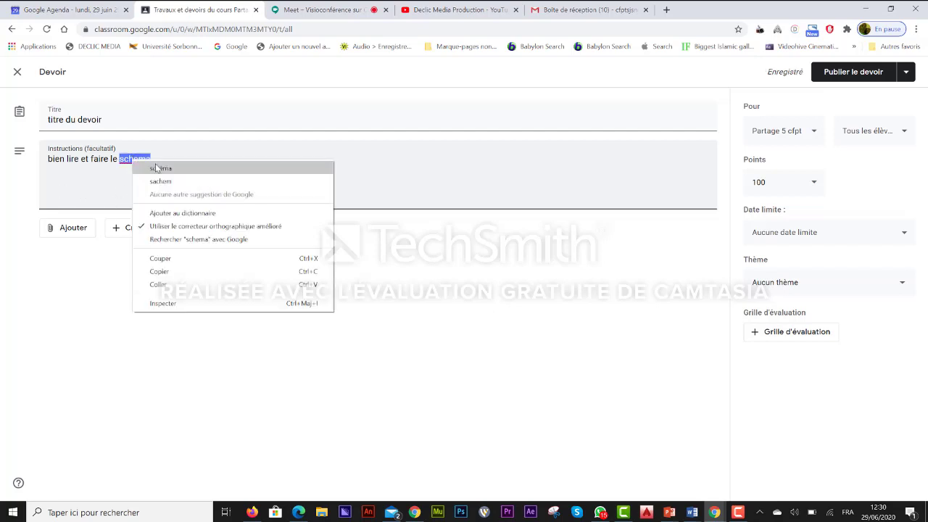
left_click(155, 167)
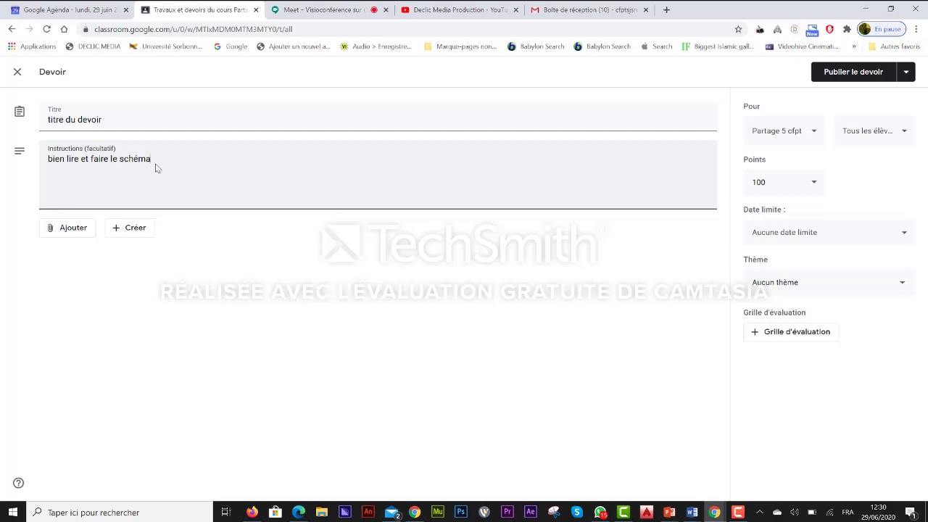
left_click(85, 236)
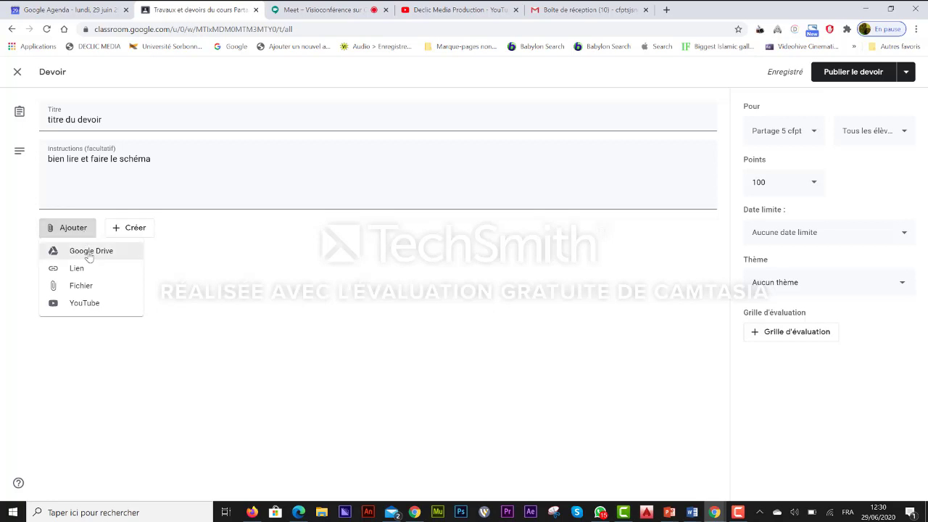
Attach Statuts CEMT(1) CORRIGE.doc from Google Drive's Récents list.
left_click(88, 251)
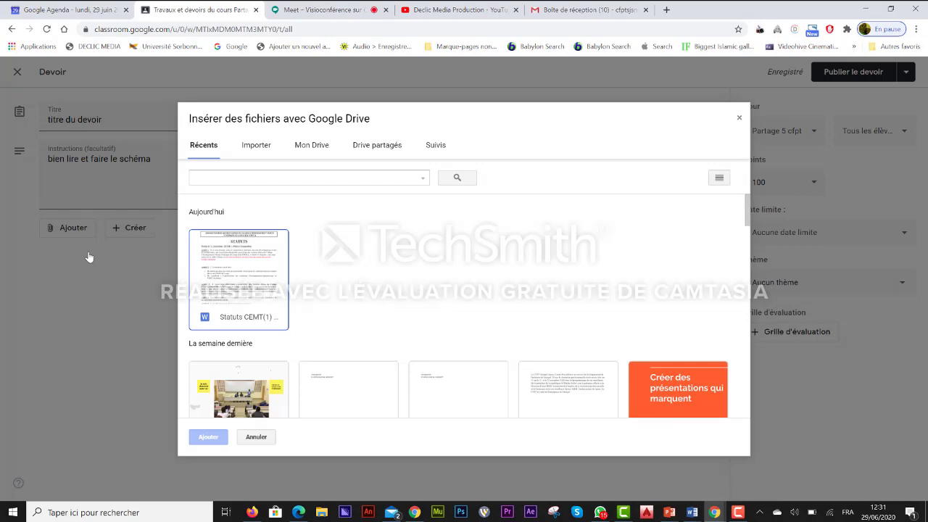
left_click(255, 285)
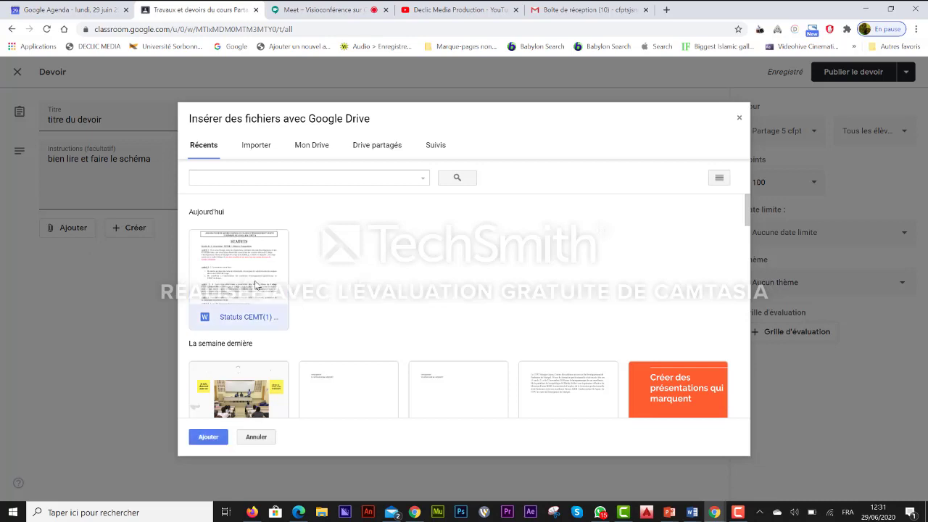
left_click(209, 438)
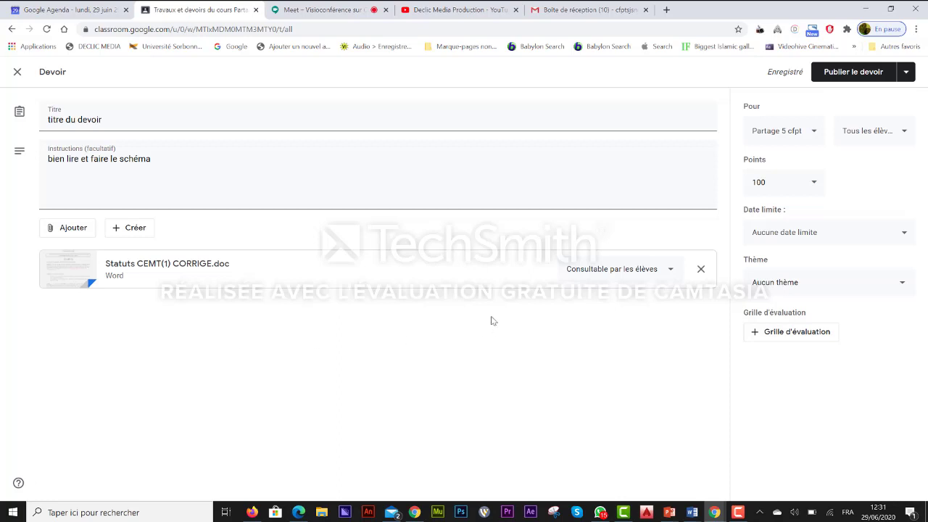
Show the student access dropdown beside the attached Statuts CEMT(1) document.
left_click(671, 271)
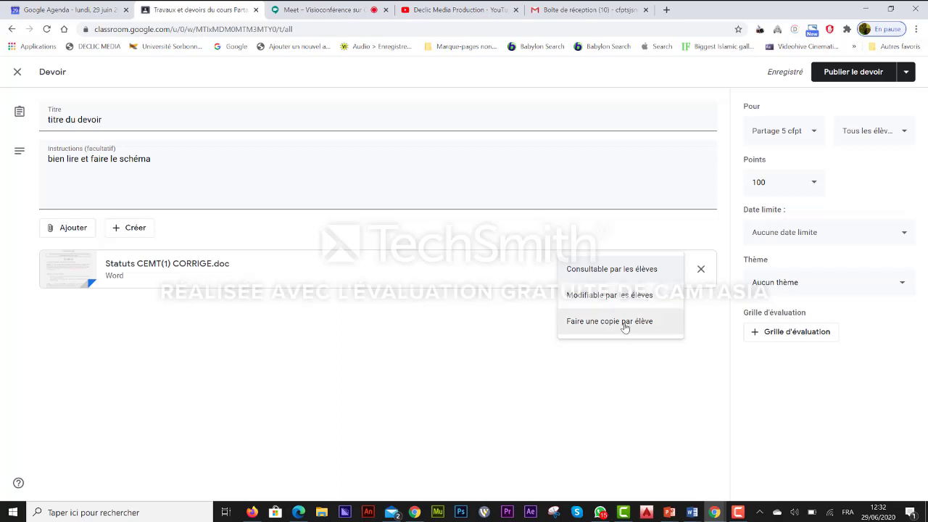
Set the Statuts CEMT(1) attachment to Faire une copie par élève.
left_click(624, 323)
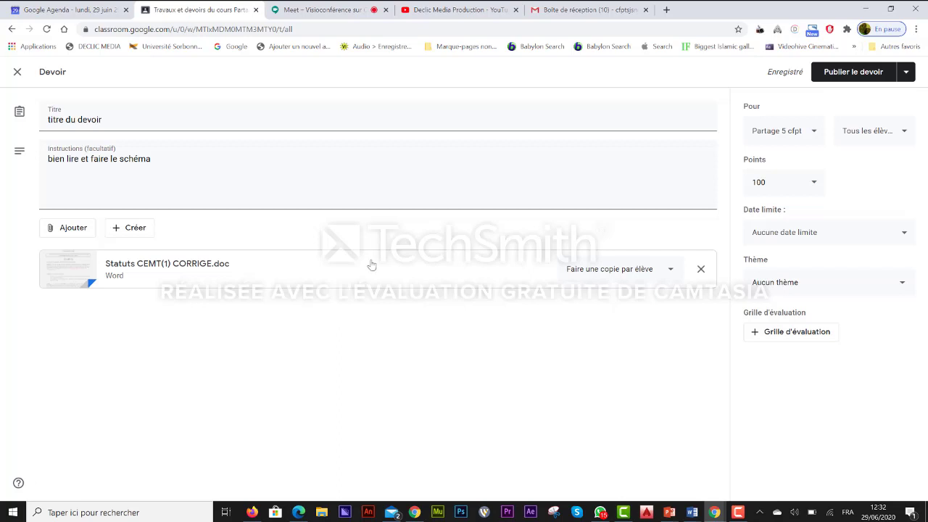
left_click(133, 229)
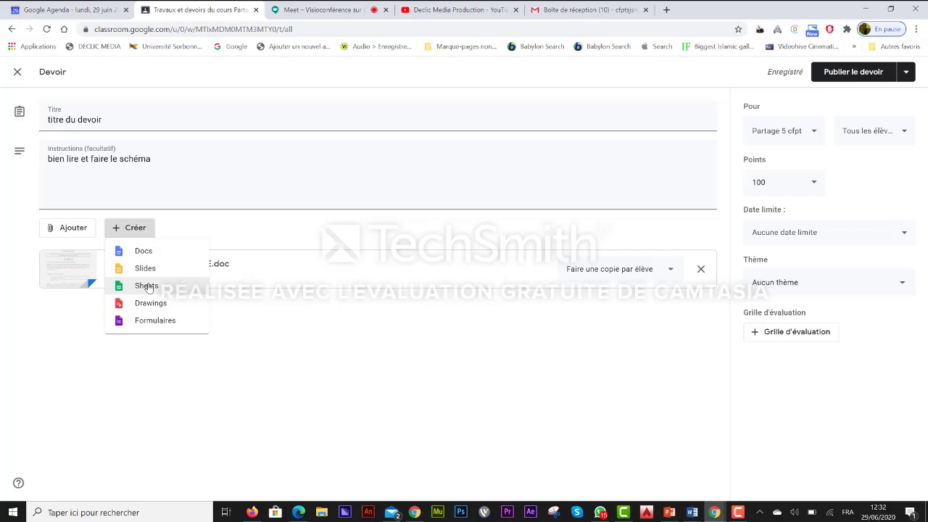
Create a new blank Google Form (Formulaires) attached to the assignment.
left_click(155, 322)
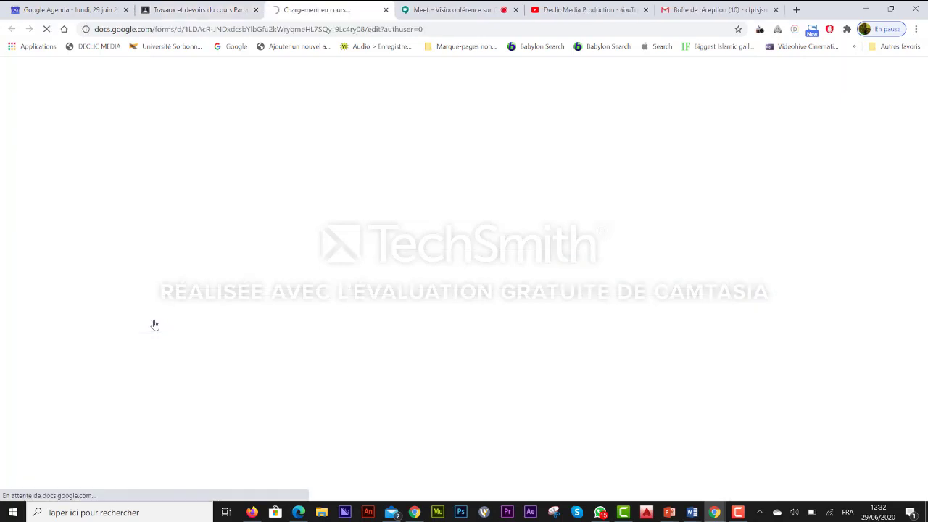
Check the Untitled form with its default 'Question sans titre', then close its tab.
left_click(190, 10)
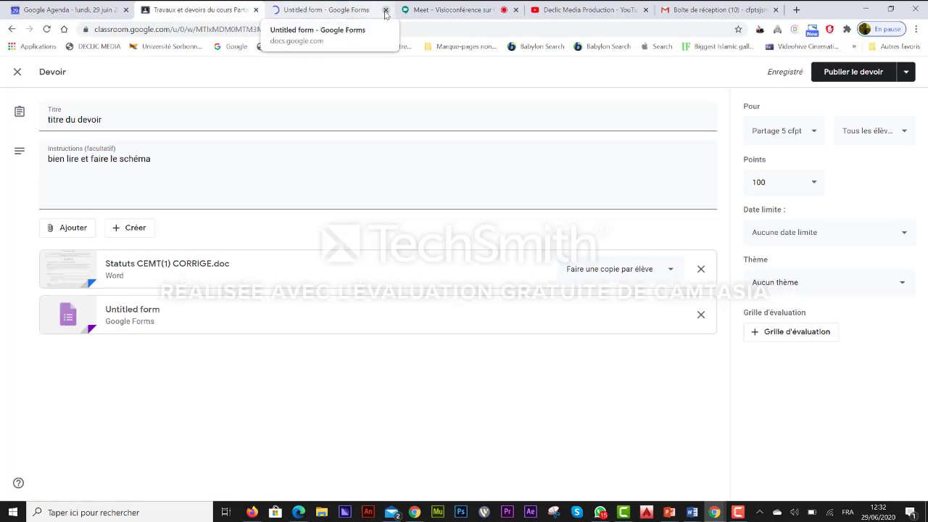
left_click(336, 10)
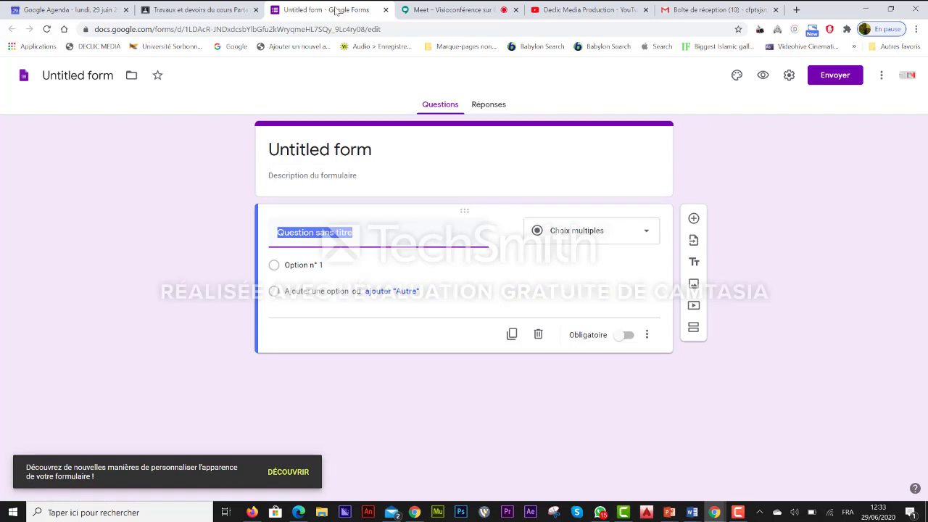
left_click(386, 10)
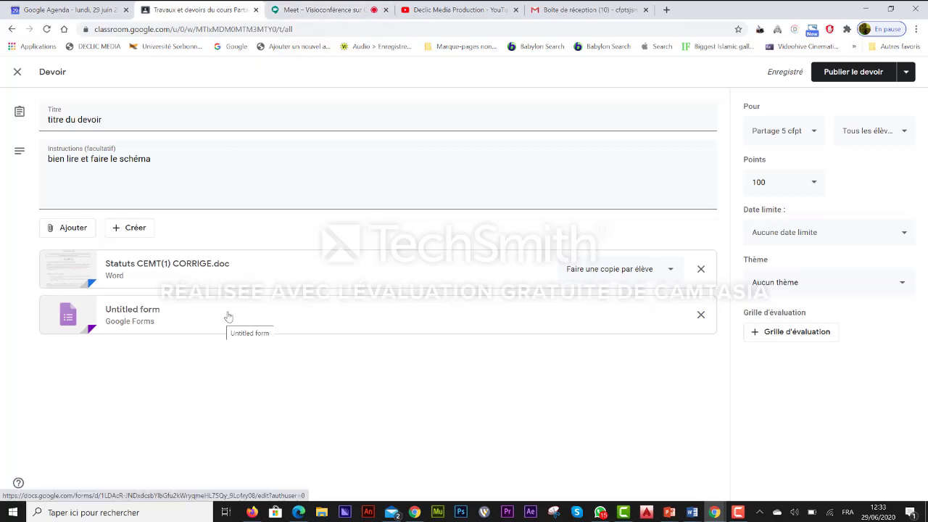
Remove the Untitled form attachment and create a new Google Docs document from the Créer menu.
left_click(701, 316)
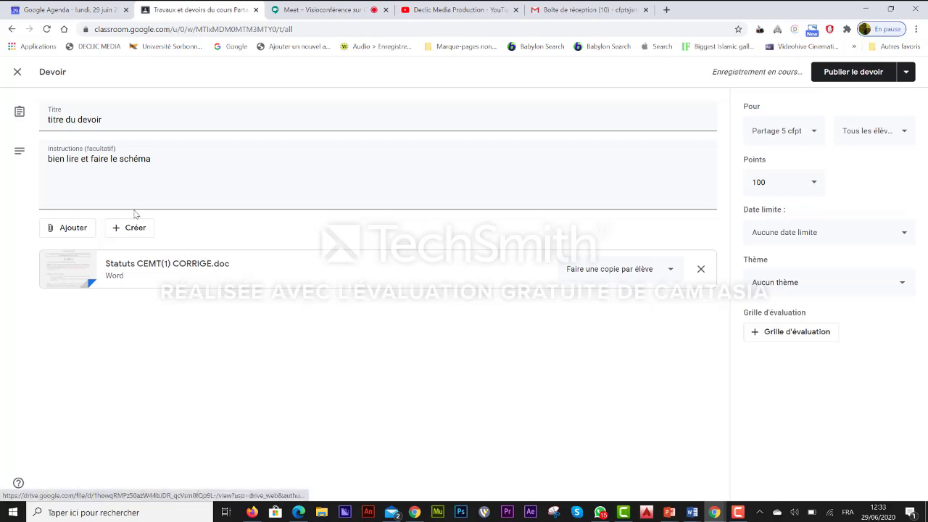
left_click(131, 229)
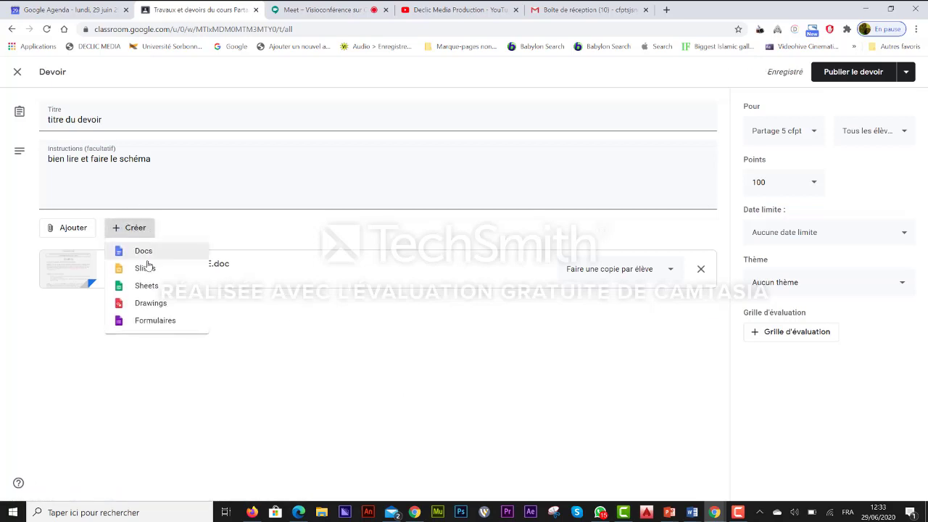
left_click(145, 253)
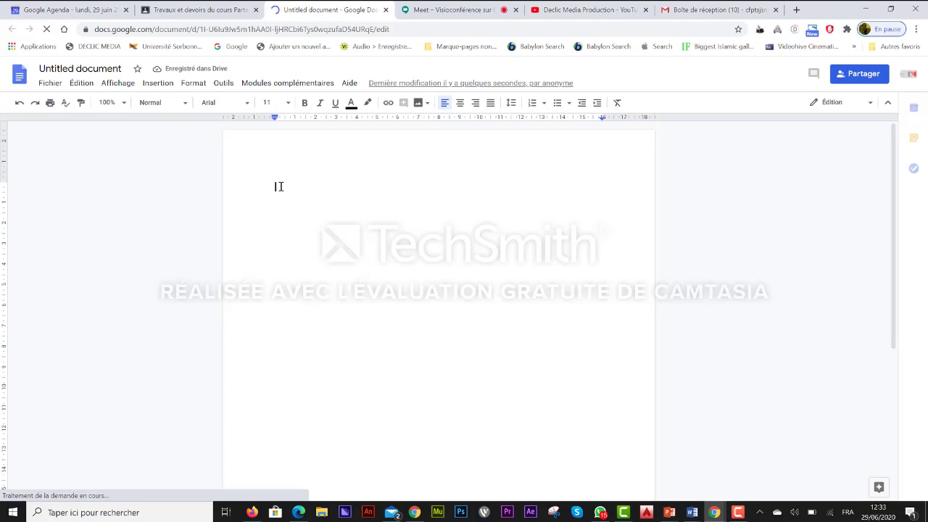
Type 'dessiner le schema', then 'que signifie tri…' on a new line below.
type("des")
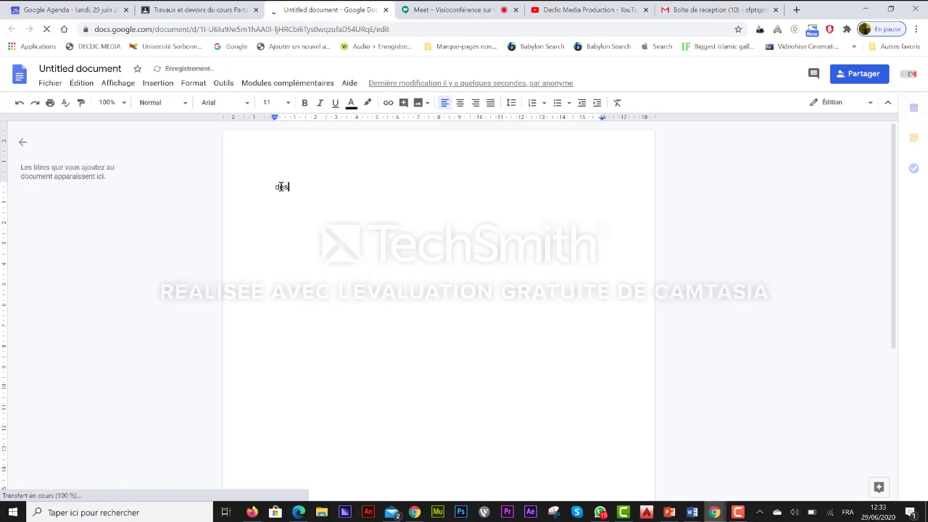
type("siner")
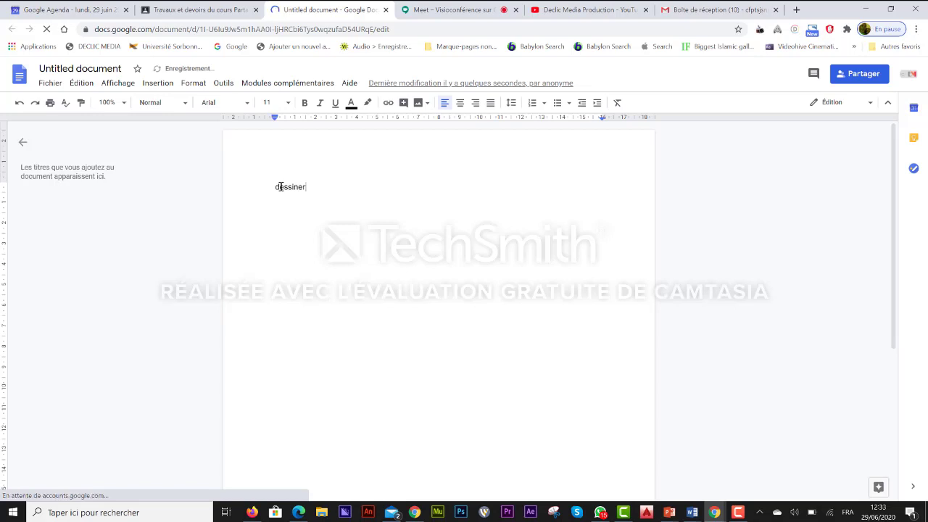
type(" le schema")
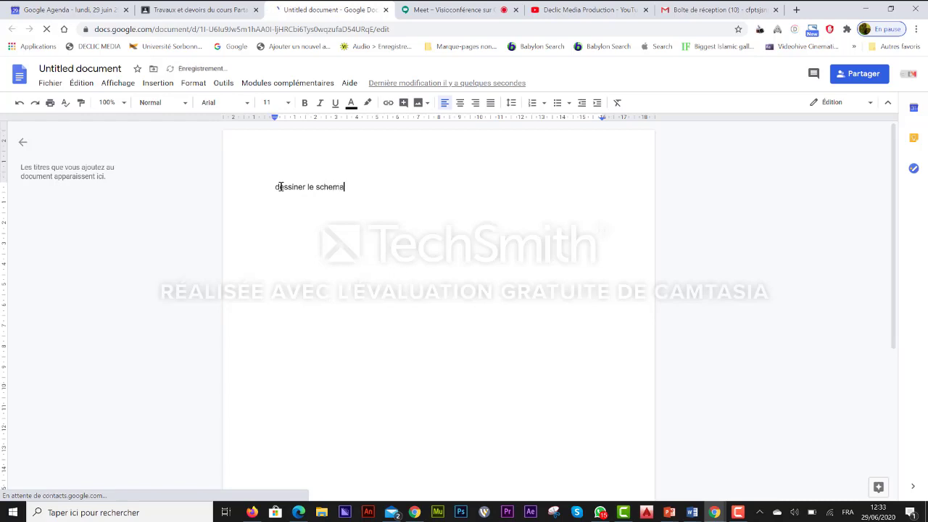
key("Return")
type("qu")
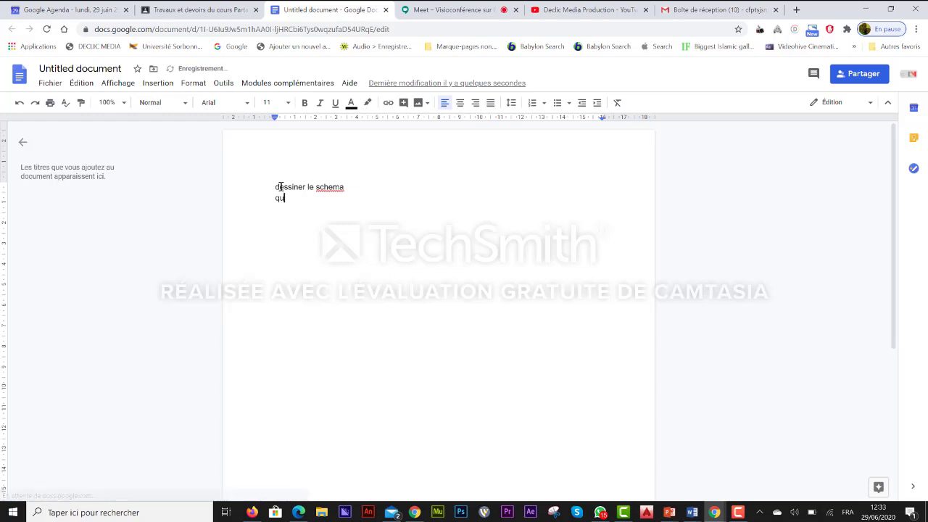
type("e signi")
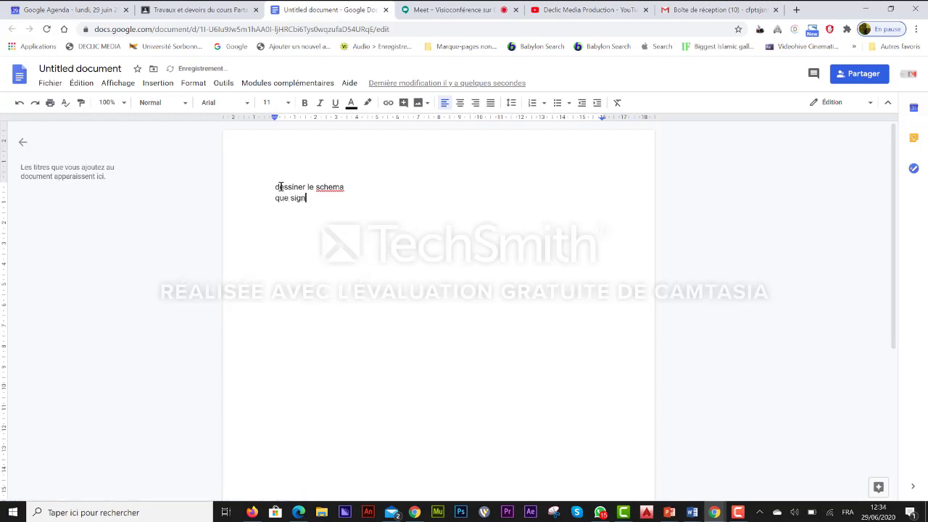
type("fie triphase")
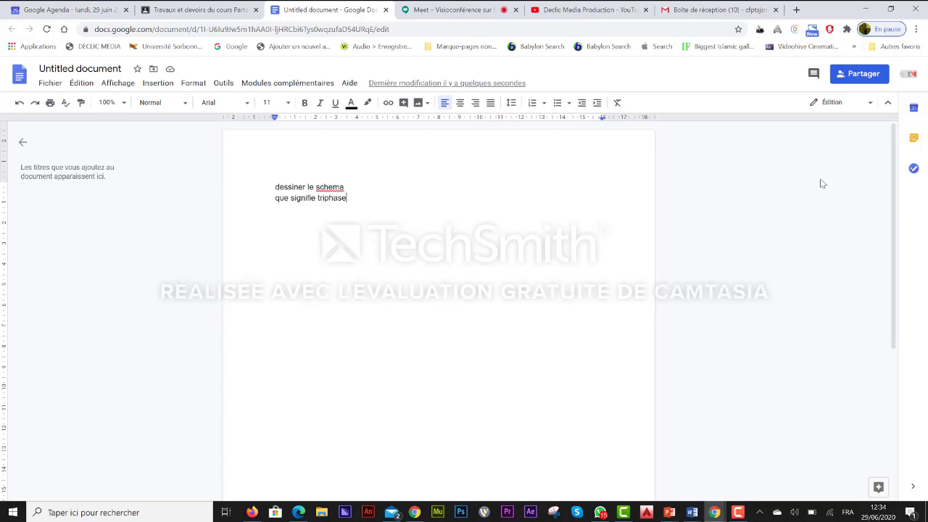
Check the Untitled document's sharing list, then go back to the Classroom assignment draft.
left_click(856, 78)
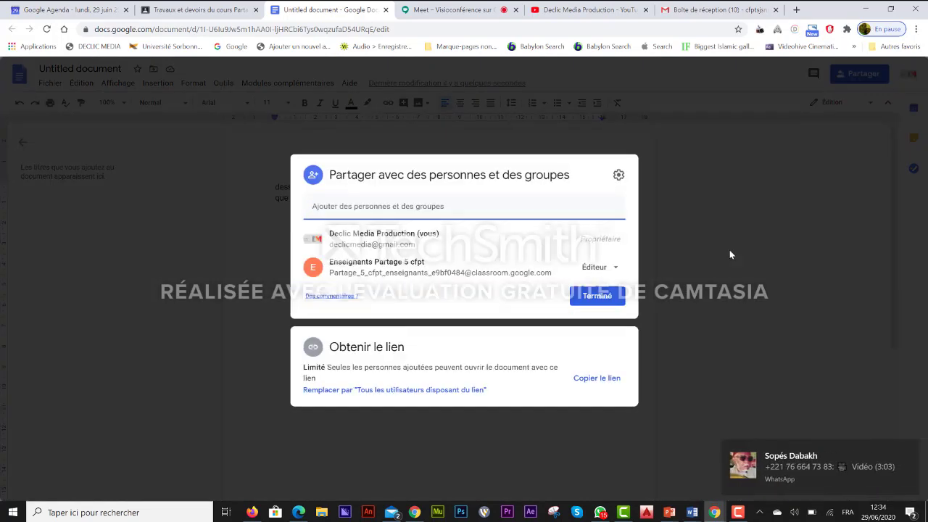
left_click(596, 297)
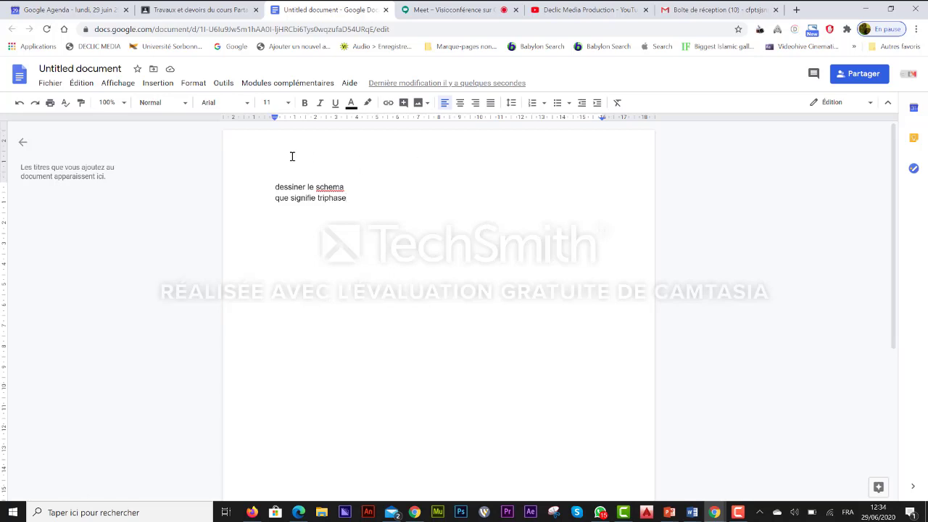
left_click(190, 12)
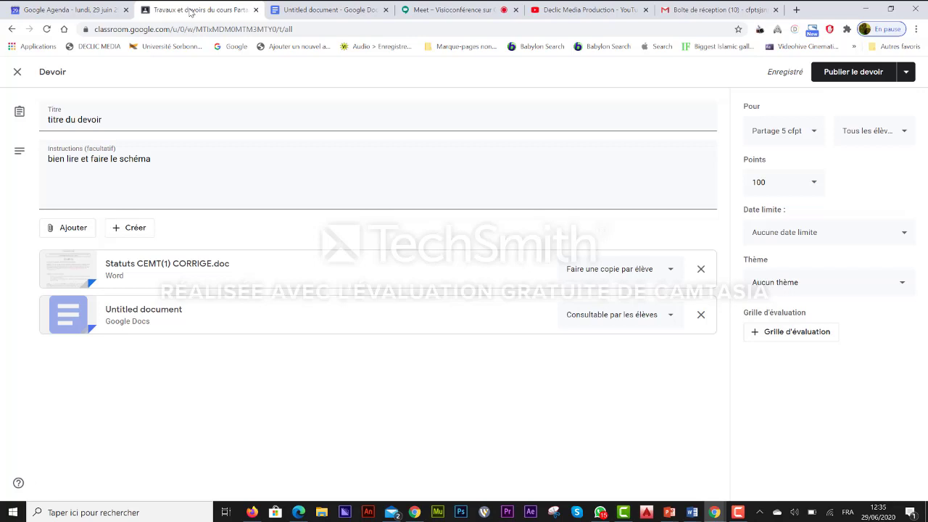
Replace the assignment's 100 points value with 20.
left_click(873, 130)
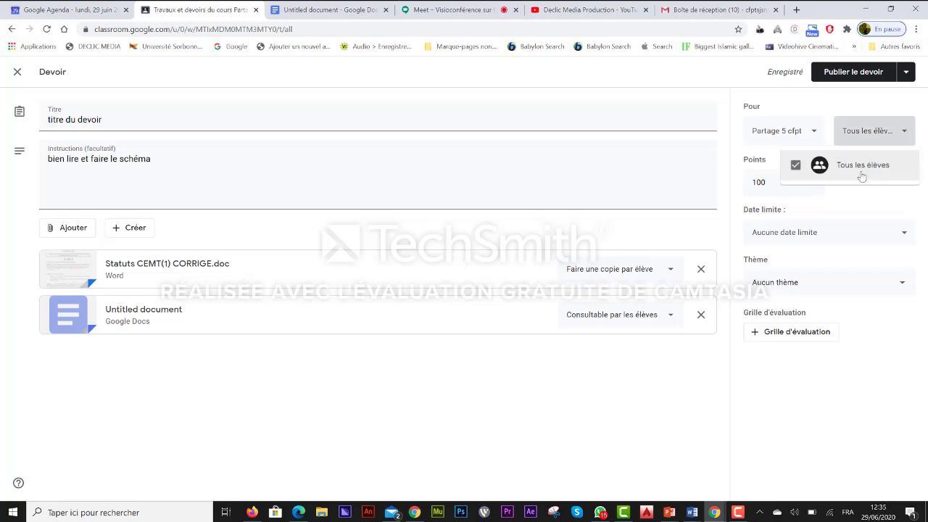
left_click(762, 186)
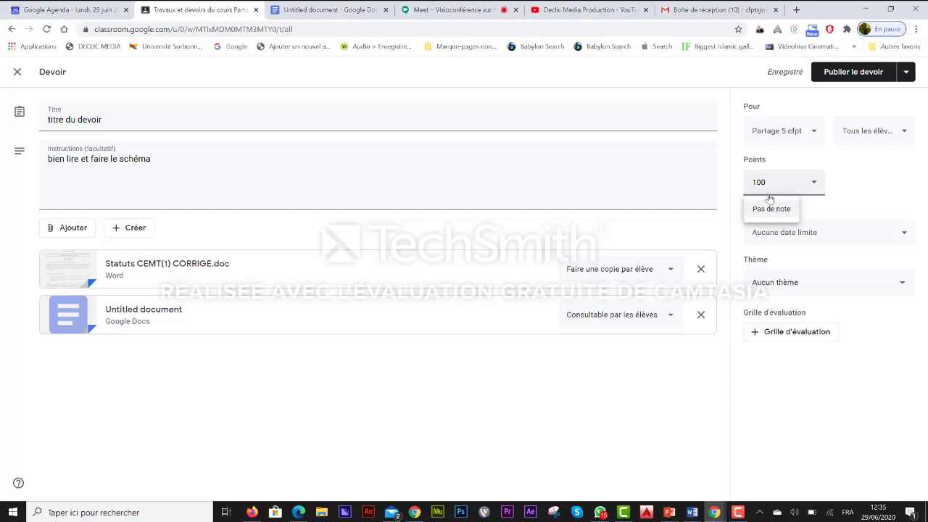
left_click_drag(770, 182, 745, 187)
type("20")
Pick 30 juin 2020 as the due date in the Date limite calendar, then recheck it.
left_click(904, 240)
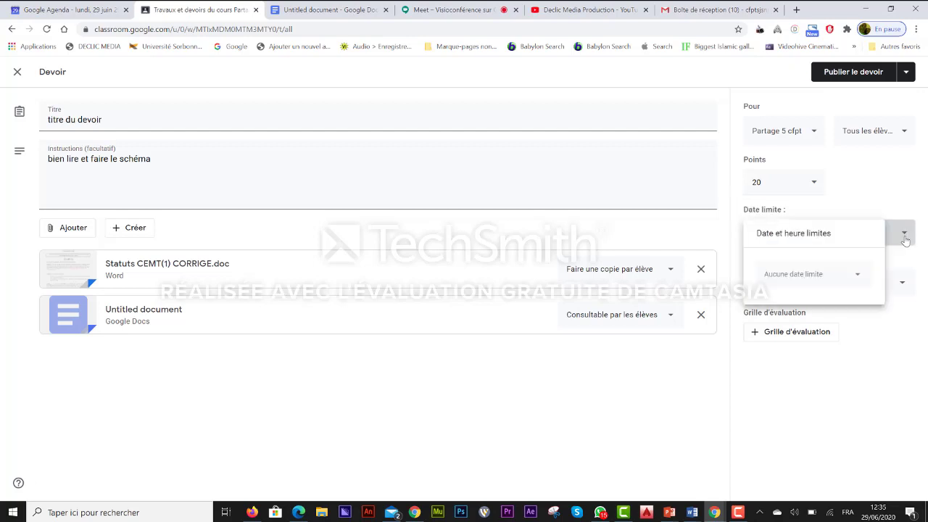
left_click(857, 279)
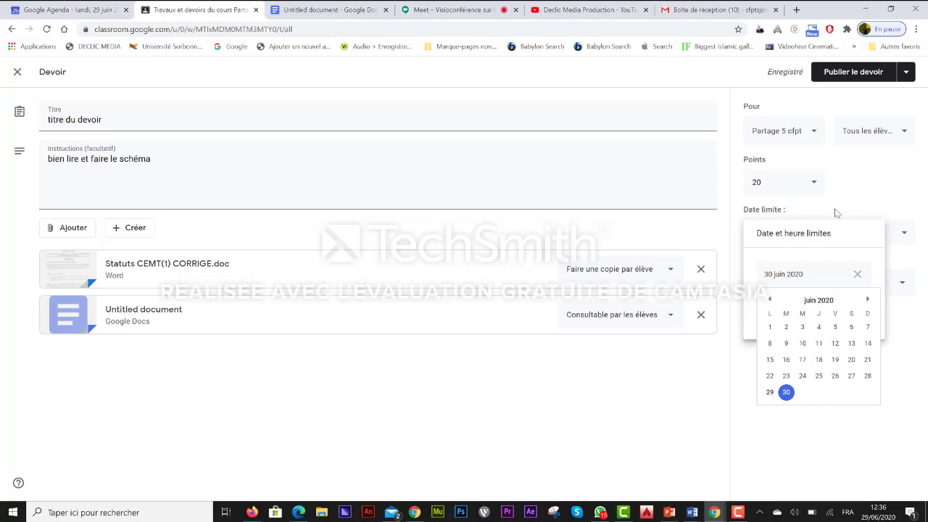
left_click(849, 191)
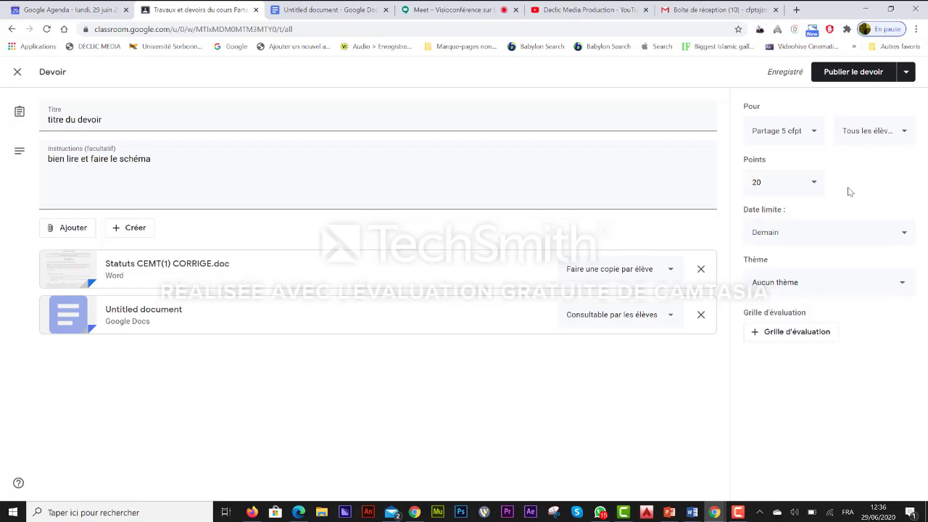
left_click(903, 237)
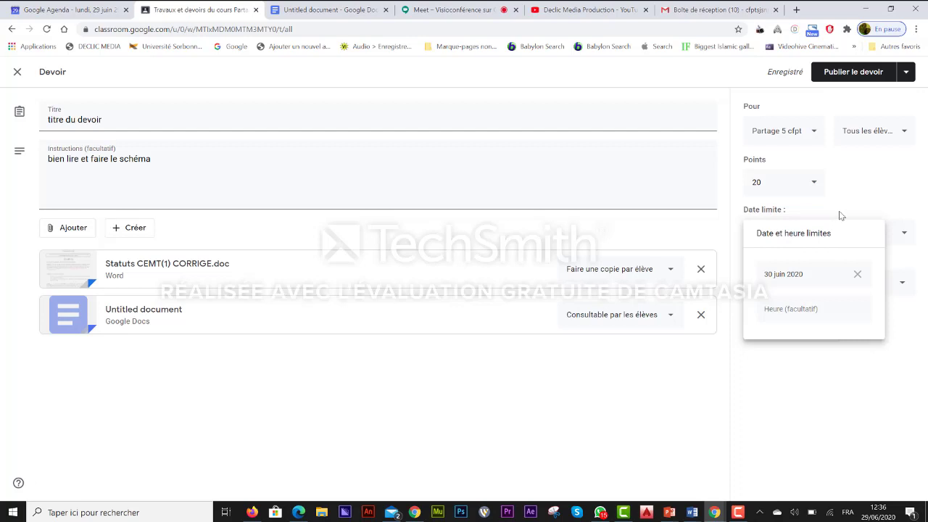
left_click(840, 215)
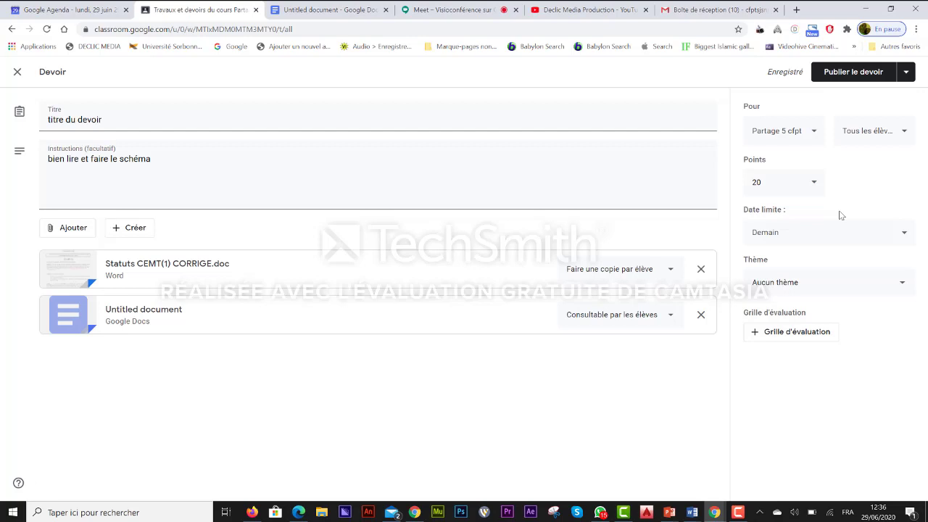
Clear the 30 juin 2020 due date so the assignment shows 'Aucune date limite'.
left_click(906, 74)
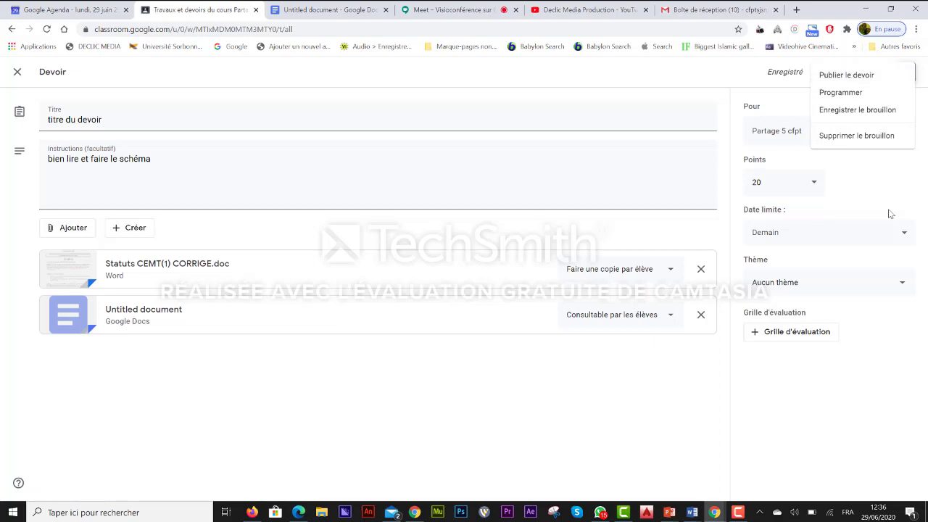
left_click(906, 238)
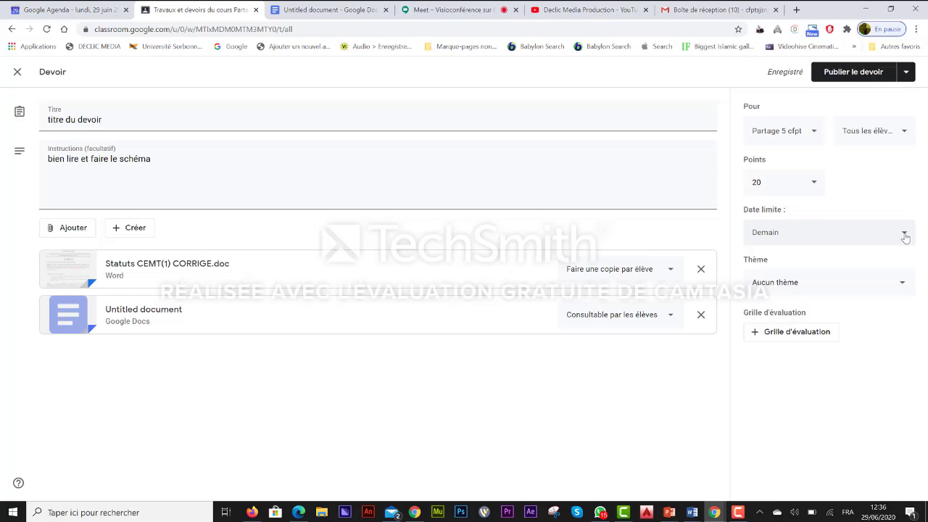
left_click(905, 237)
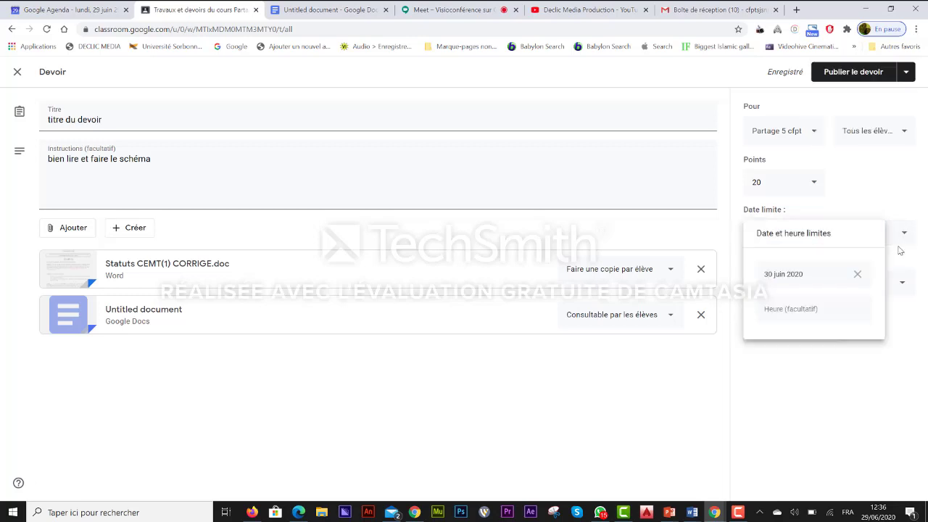
left_click(858, 276)
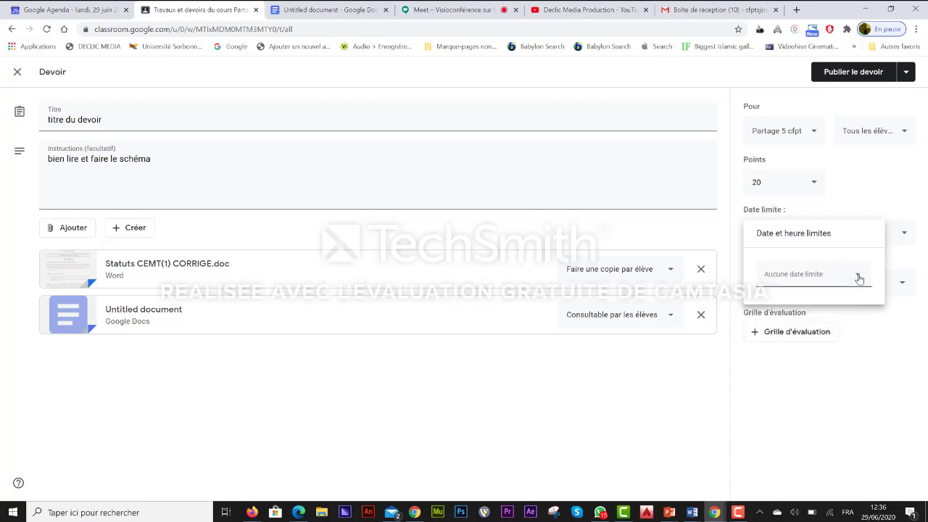
left_click(834, 281)
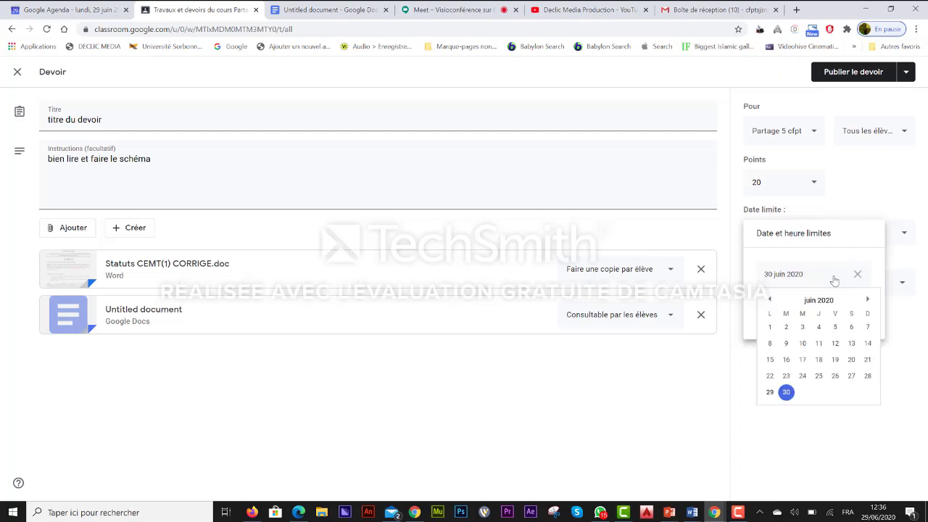
left_click(858, 274)
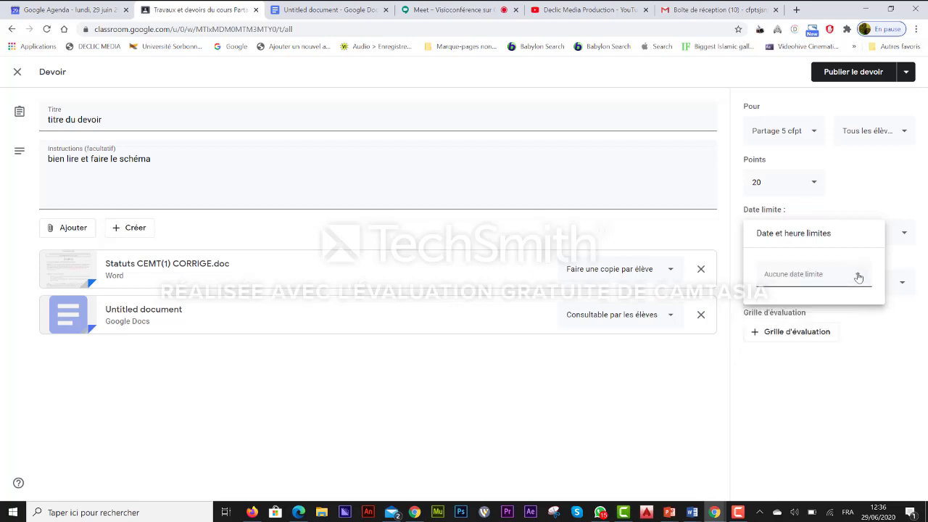
left_click(897, 208)
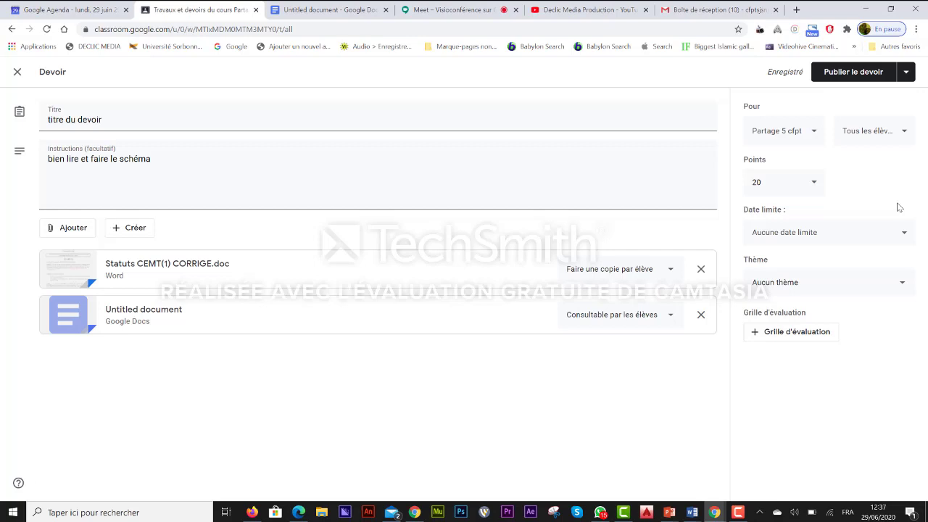
Publish the assignment, remove a teacher under Personnes, and open Inviter des élèves.
left_click(856, 72)
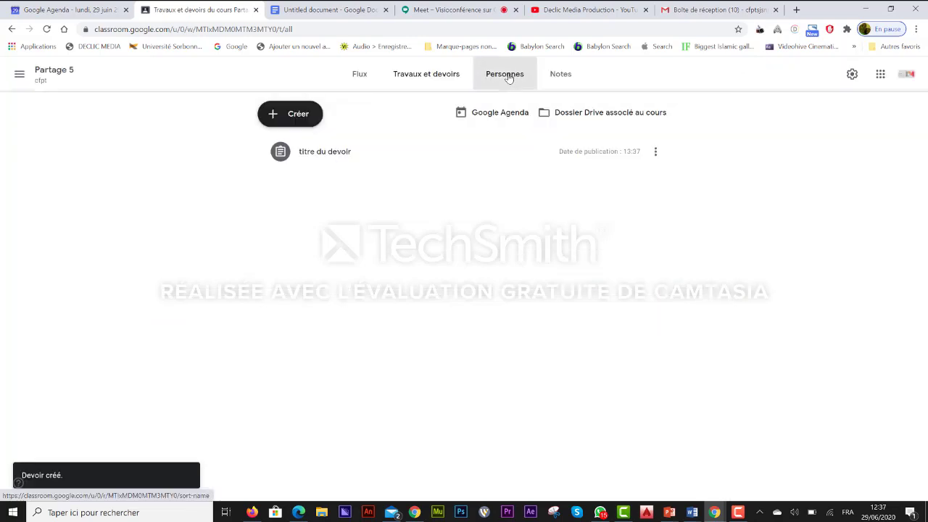
left_click(508, 77)
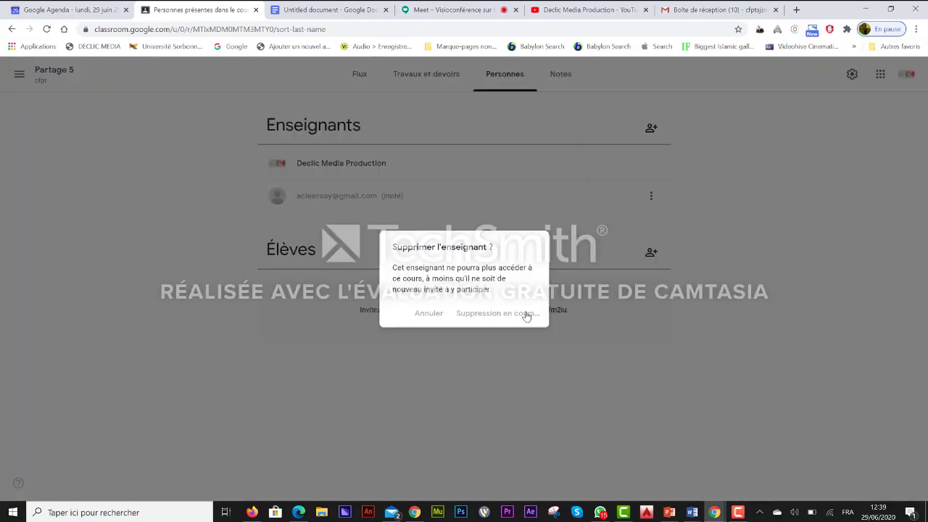
left_click(523, 313)
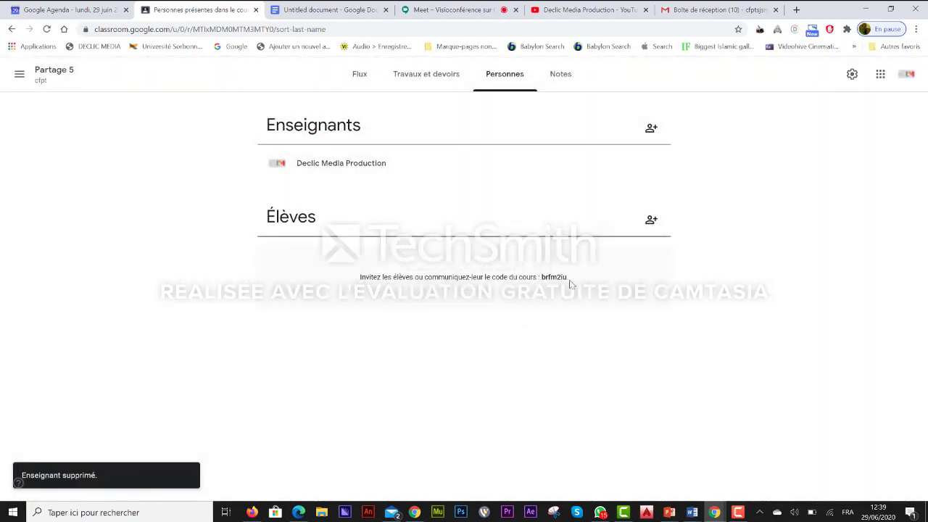
left_click(652, 219)
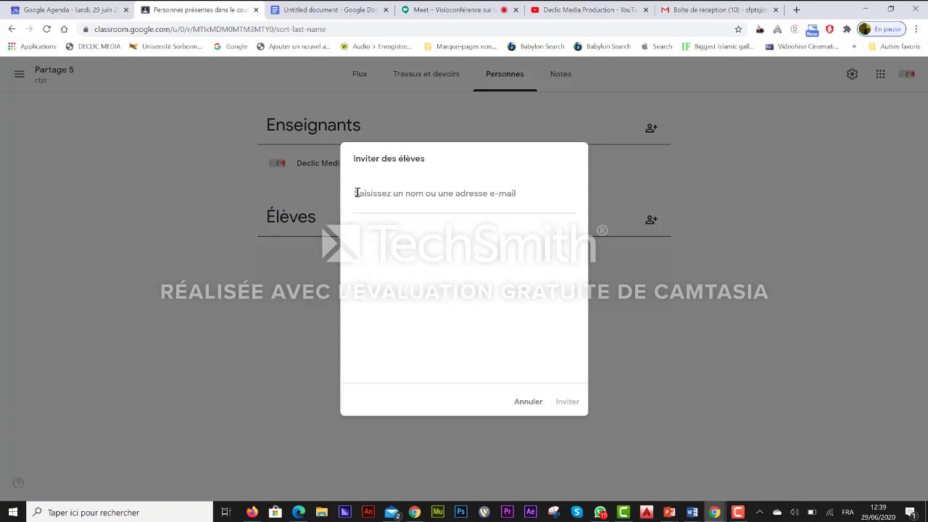
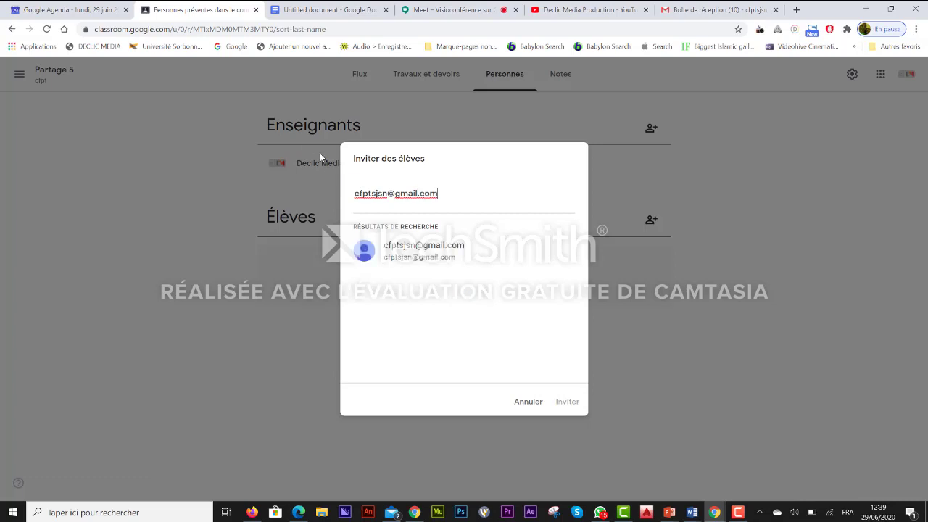
Enter the student's Gmail address, select the matching account and send the invitation.
left_click(427, 250)
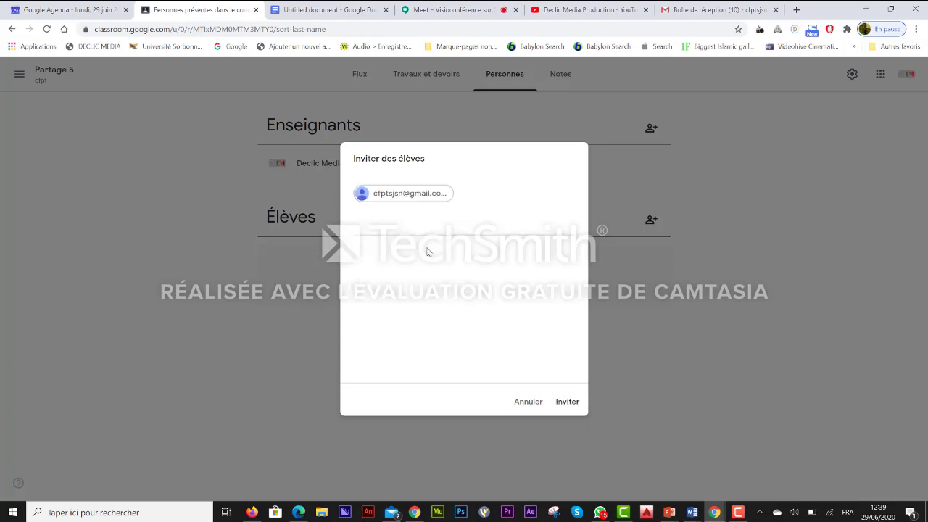
left_click(569, 402)
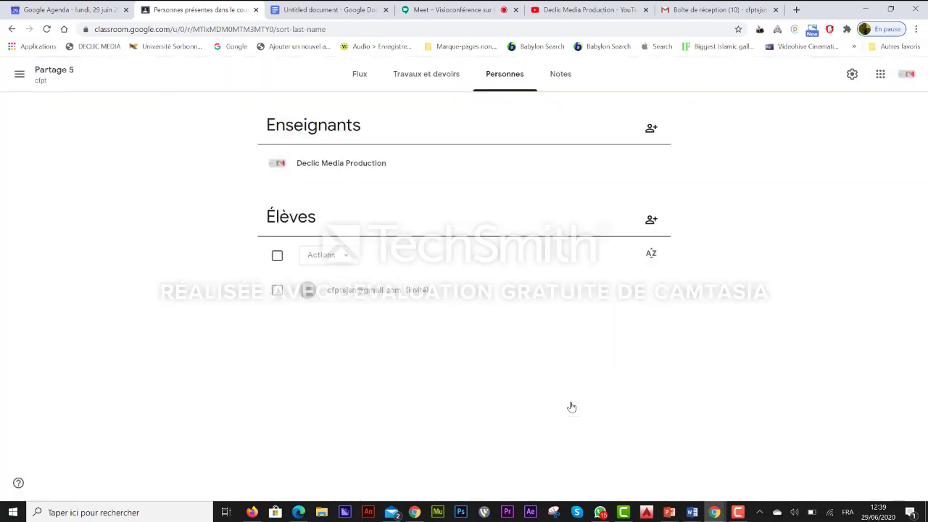
Select all students under Élèves and start an e-mail to them via Actions > Envoyer un e-mail.
left_click(280, 257)
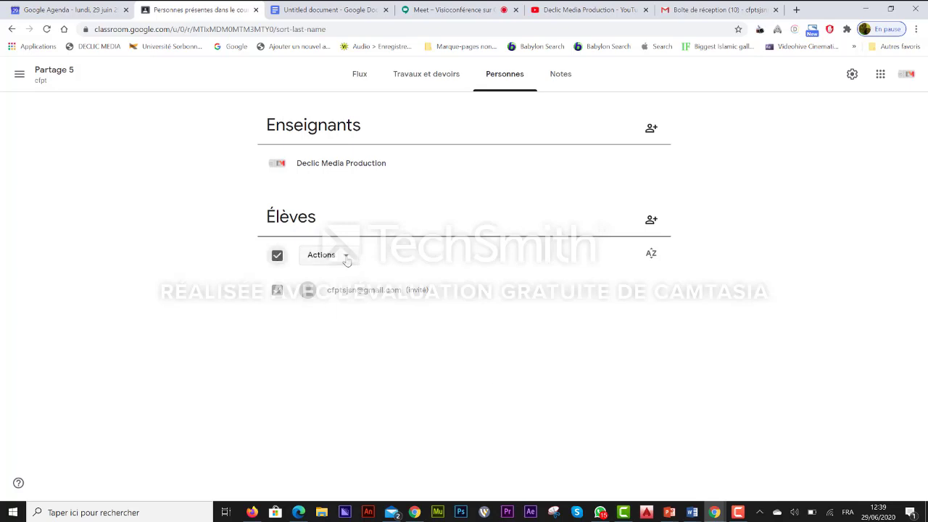
left_click(346, 259)
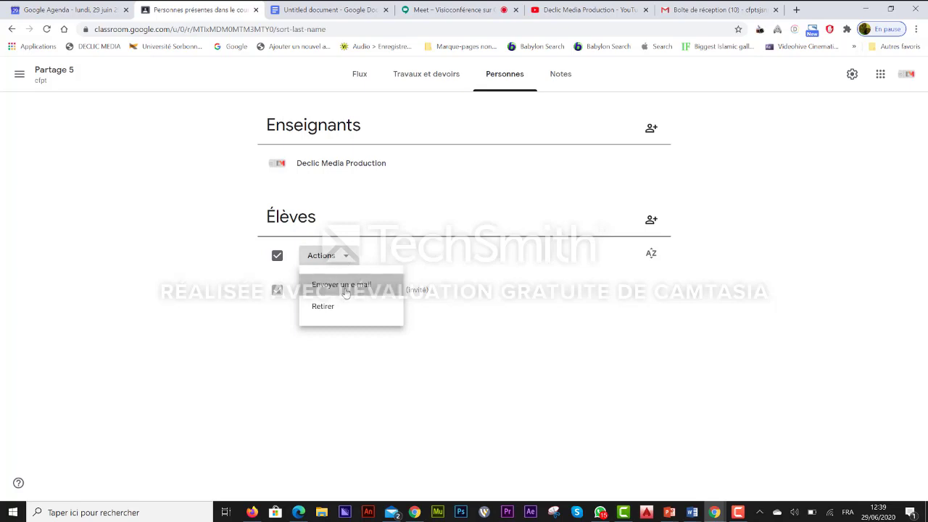
left_click(346, 285)
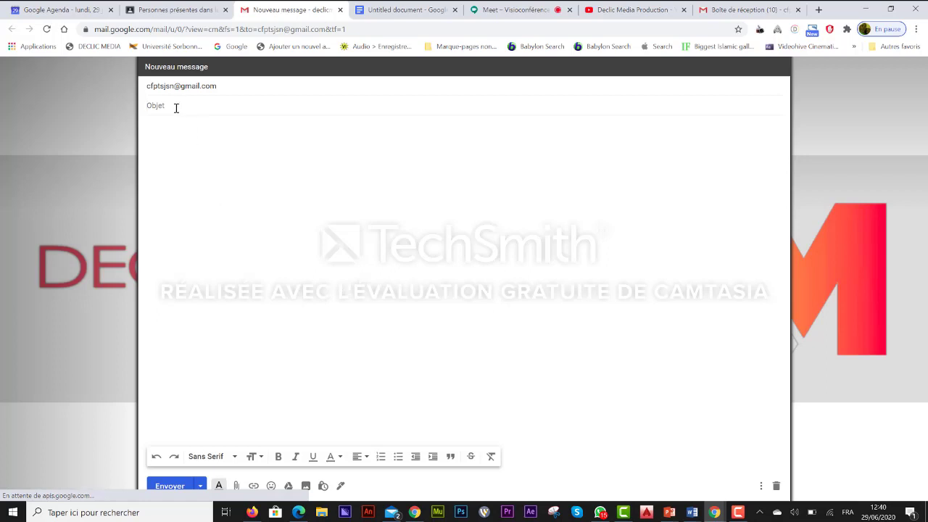
Give the draft the subject 'participer à la formation' and return to the Classroom people page.
type("pa")
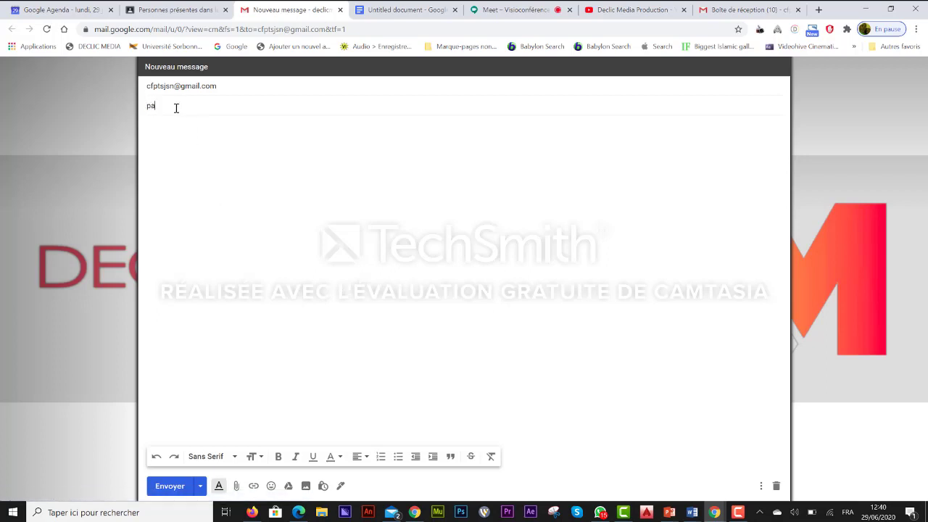
type("rticip")
type("a")
type("r à ")
type("la form")
type("a")
type("tion")
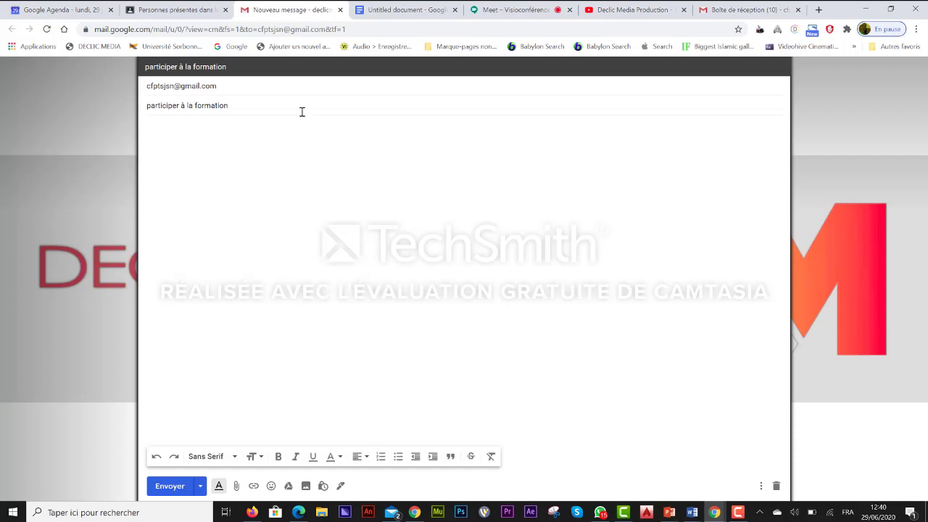
left_click(182, 12)
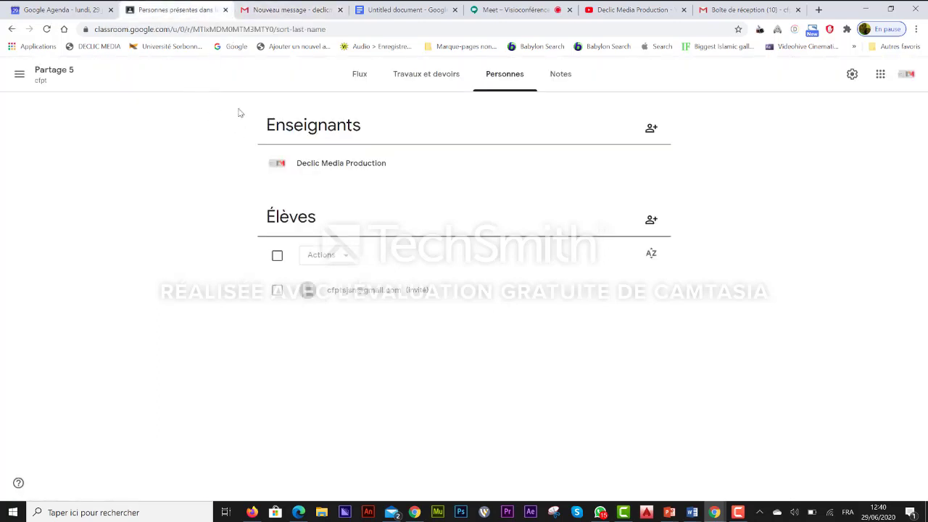
left_click(363, 76)
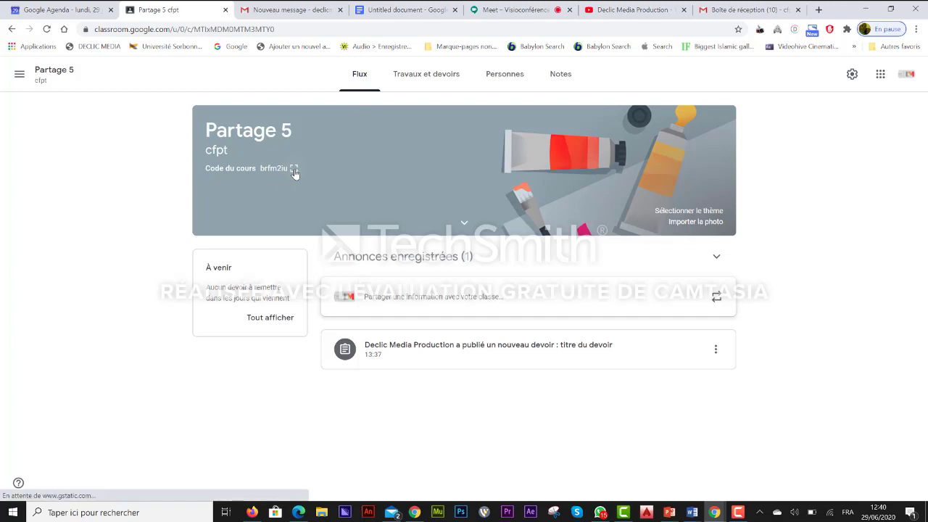
left_click(295, 171)
left_click_drag(343, 262, 573, 293)
key("ctrl+c")
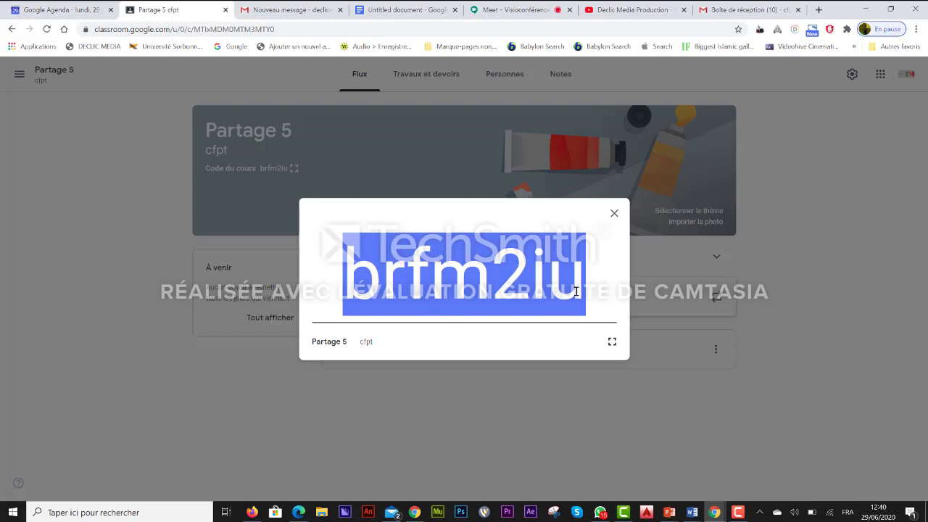
left_click(310, 11)
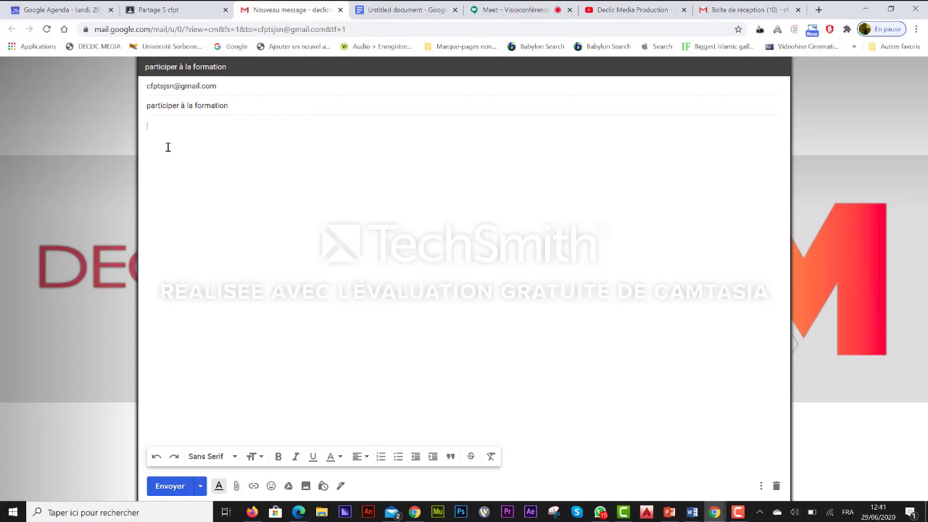
key("ctrl+v")
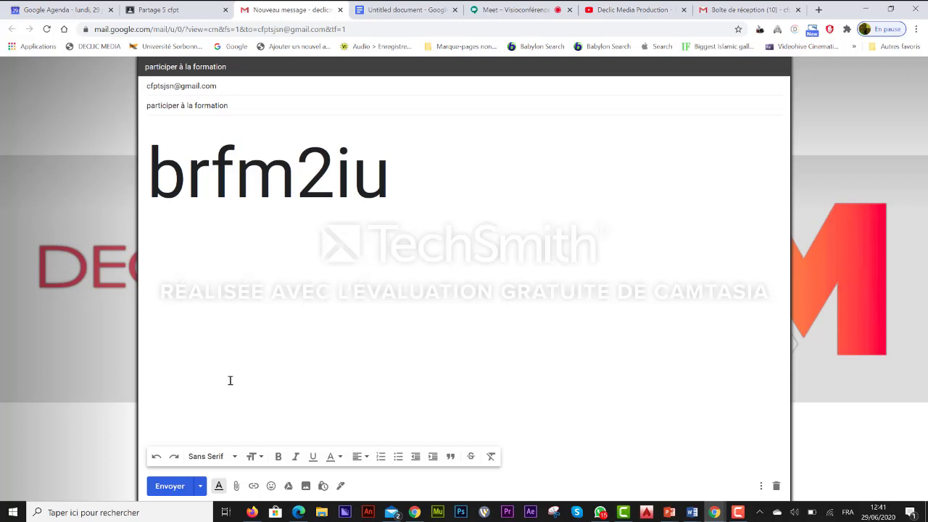
left_click(170, 485)
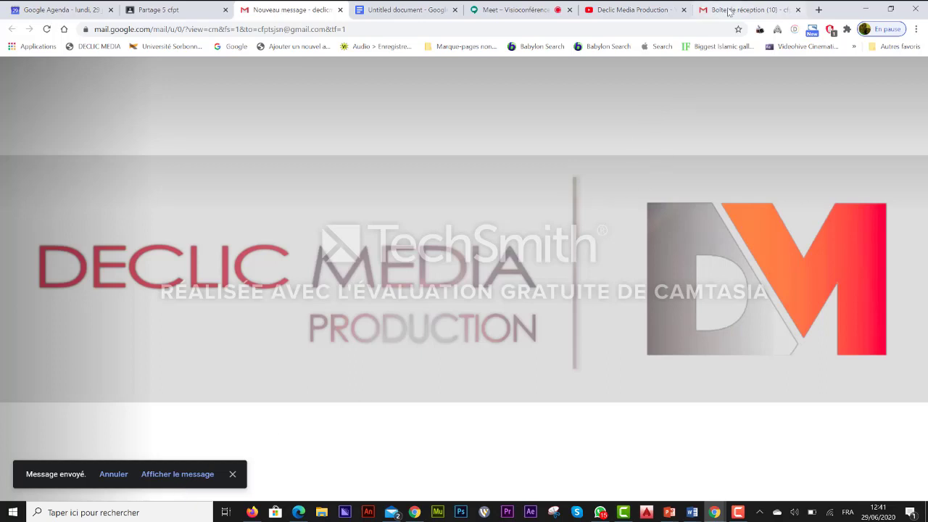
key("ctrl+w")
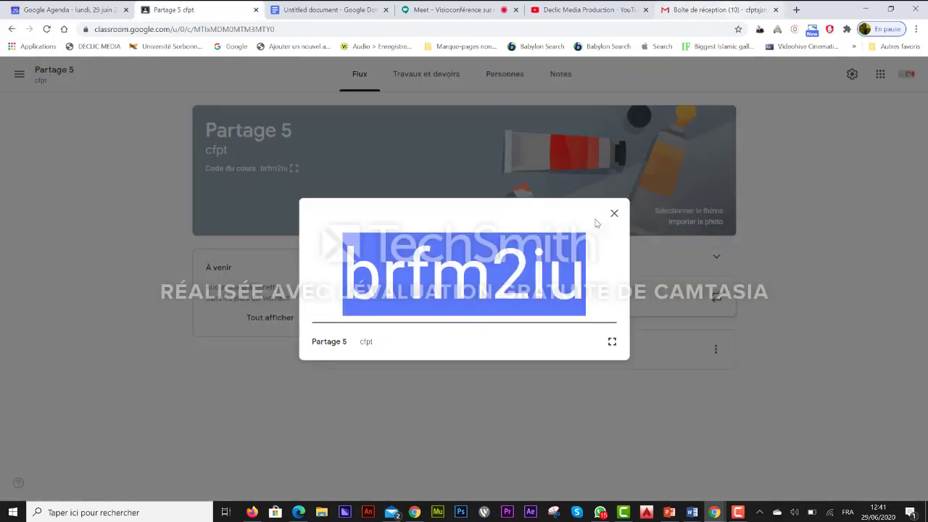
left_click(614, 214)
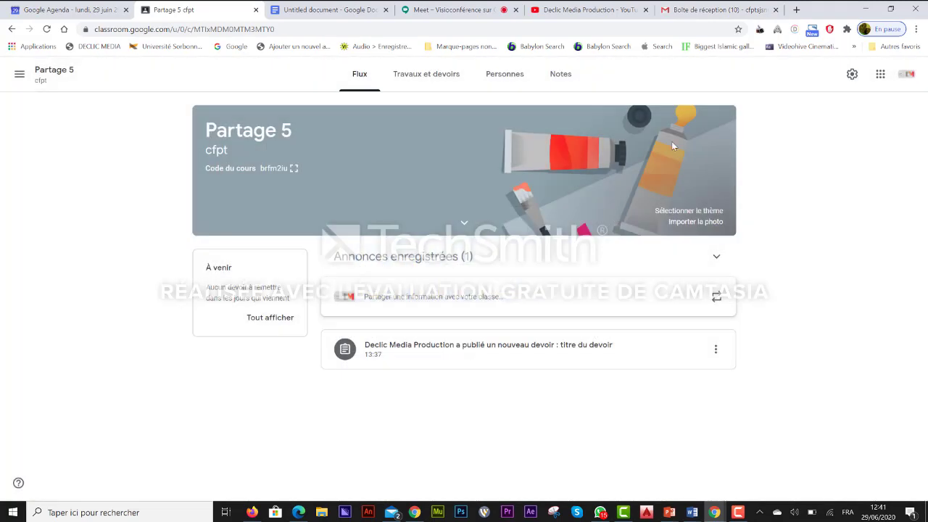
left_click(729, 16)
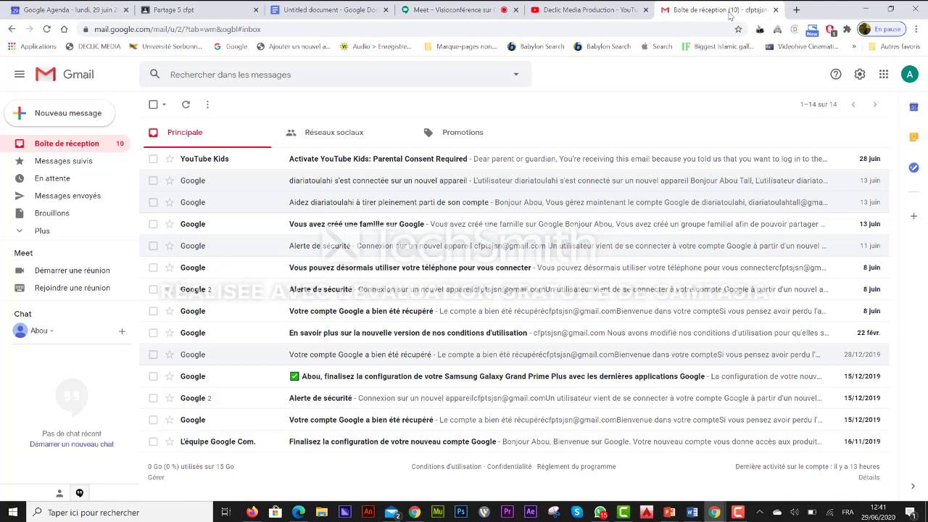
left_click(48, 30)
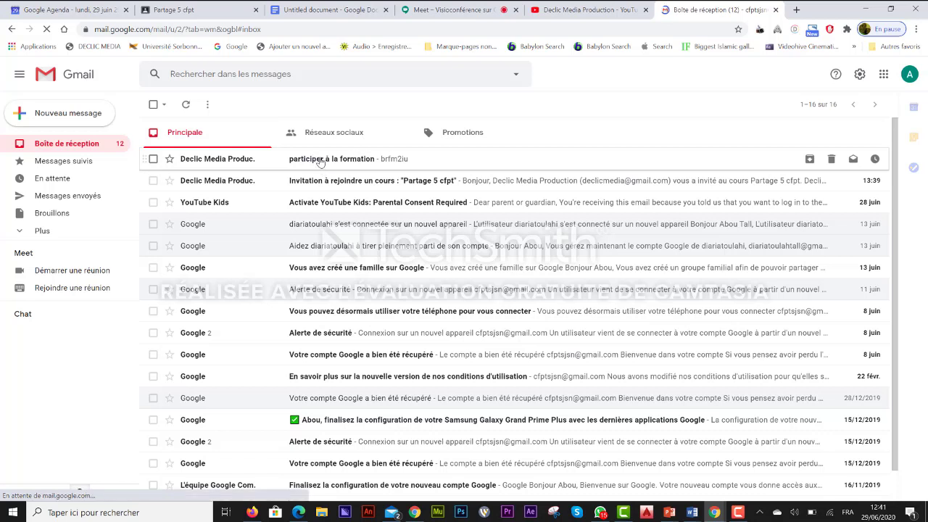
left_click(320, 161)
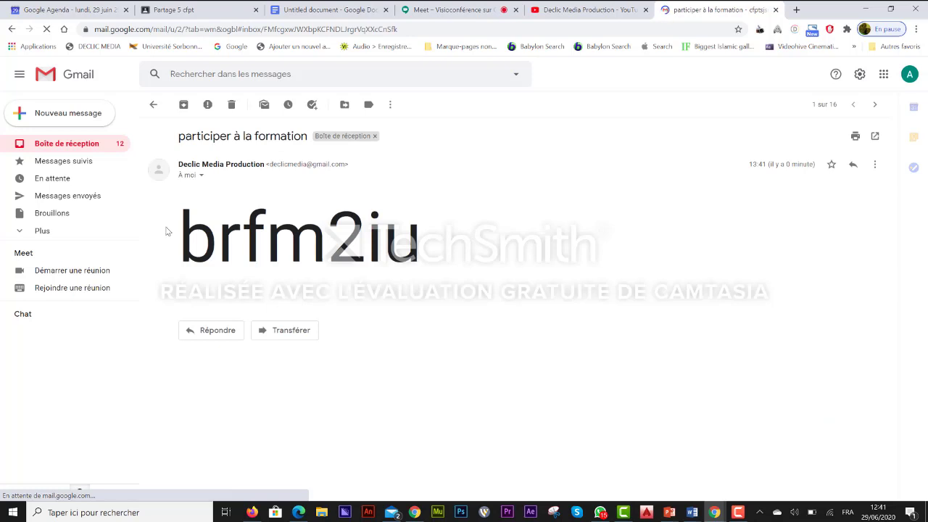
left_click_drag(181, 239, 417, 254)
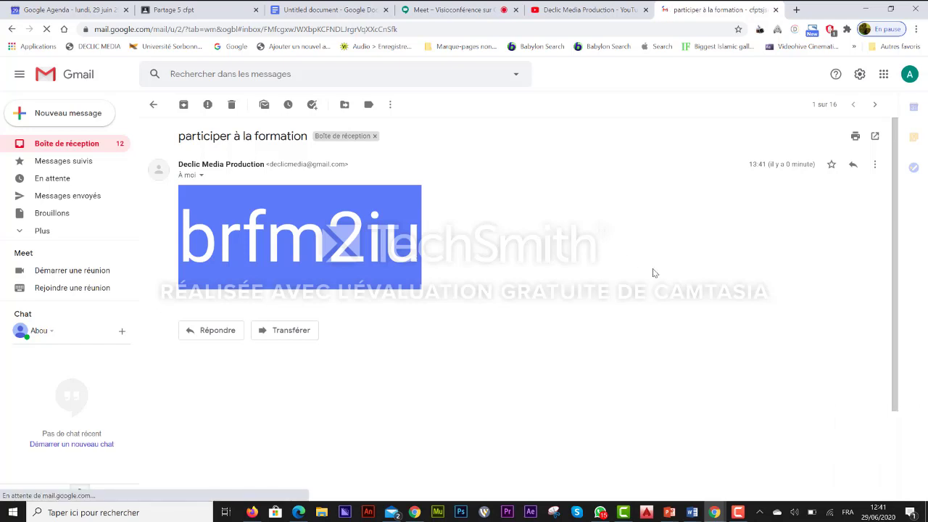
Launch Google Classroom in a new tab from the Google apps launcher.
left_click(884, 76)
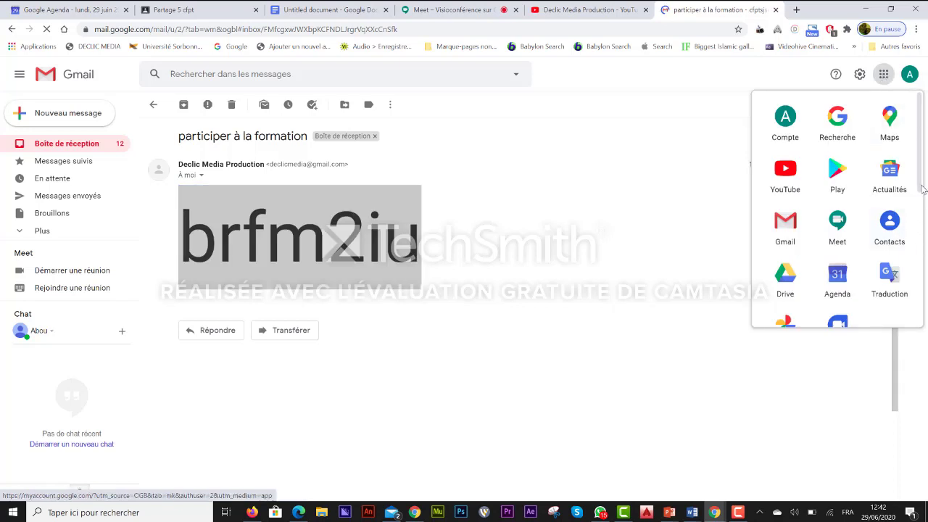
left_click_drag(924, 190, 922, 292)
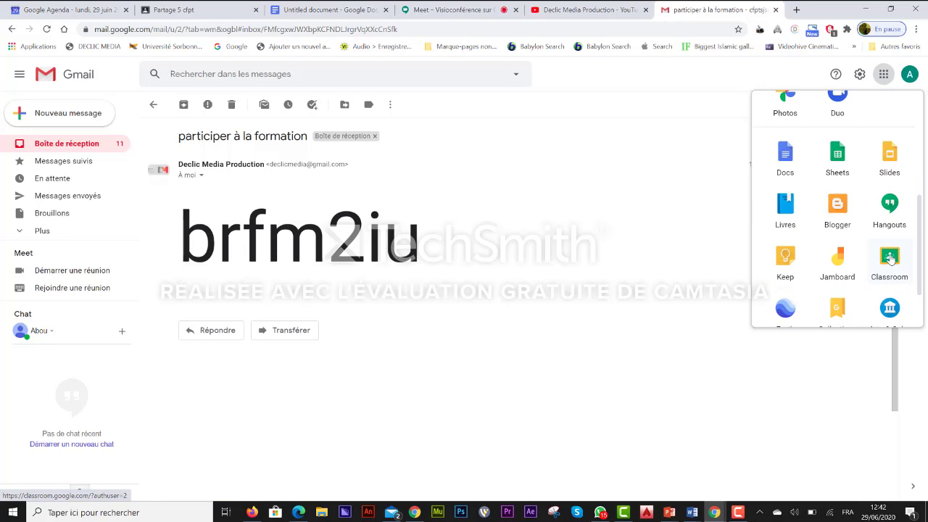
left_click(890, 259)
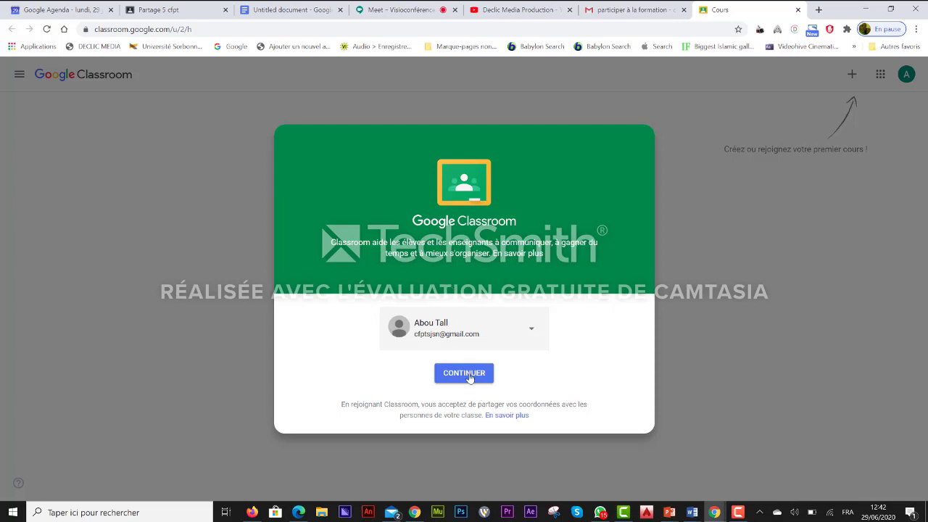
Continue past the welcome screen and choose 'Rejoindre un cours' from the + menu.
left_click(469, 376)
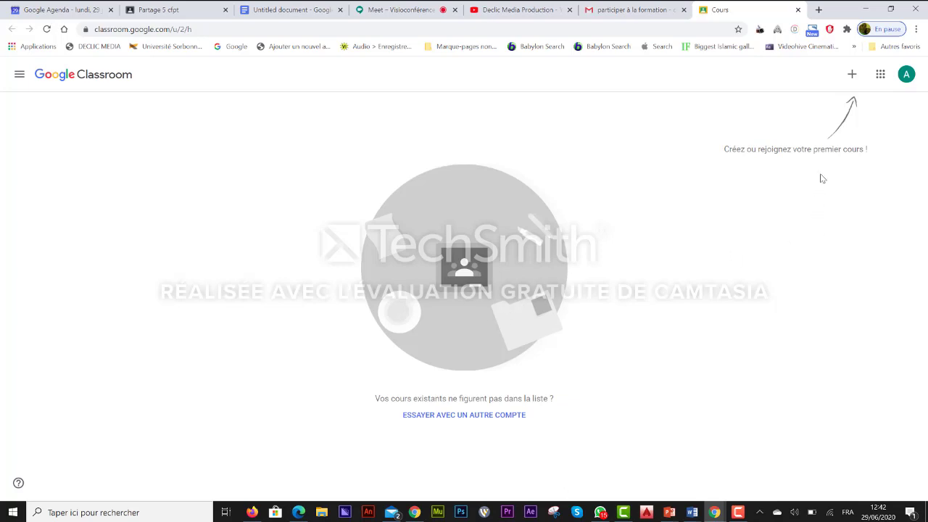
left_click(852, 76)
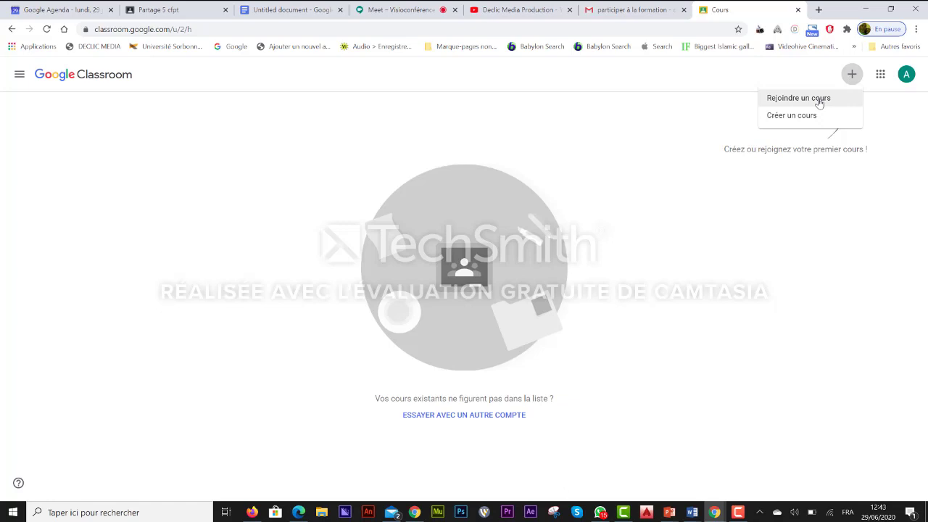
left_click(820, 103)
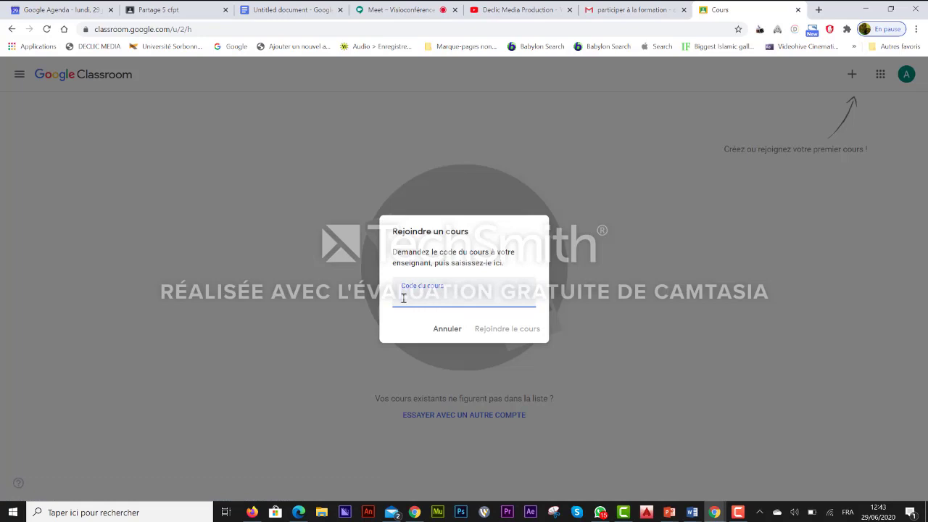
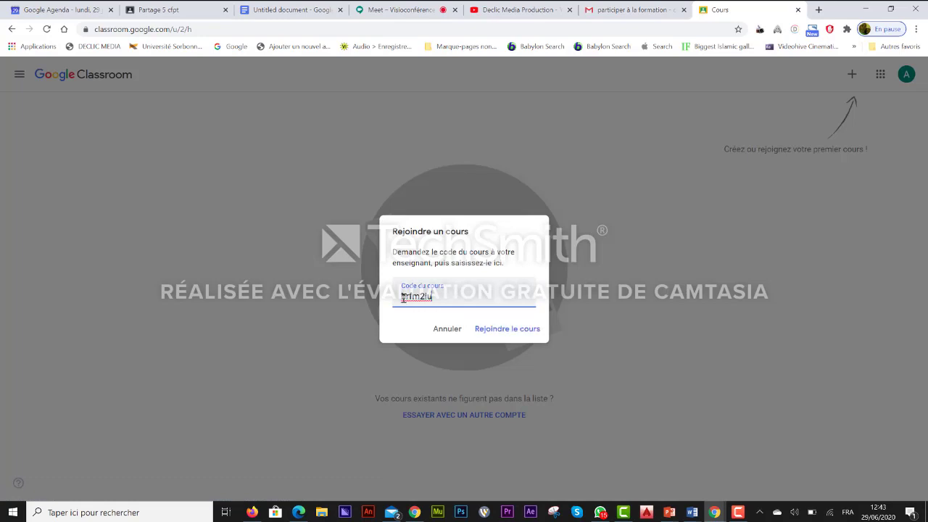
left_click(517, 332)
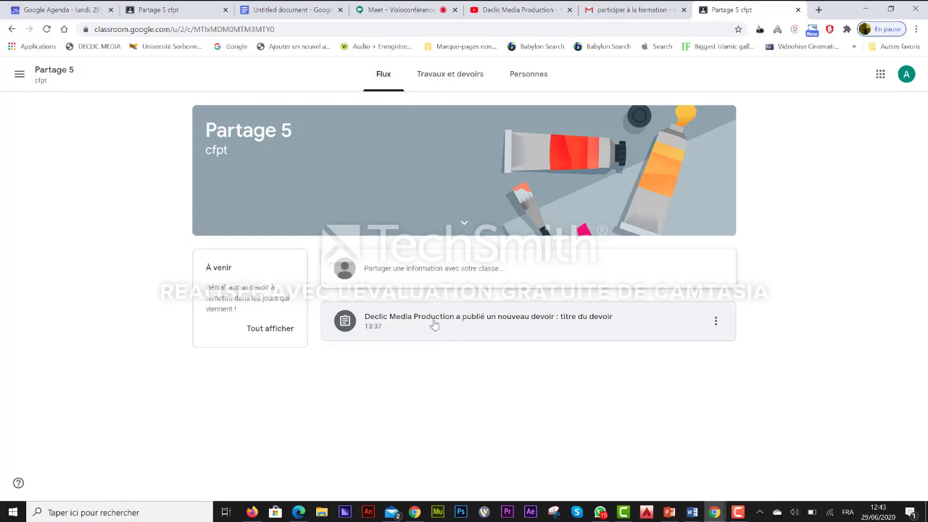
Open the 'titre du devoir' assignment and close the 'Gérer la remise des devoirs' reminder.
left_click(433, 324)
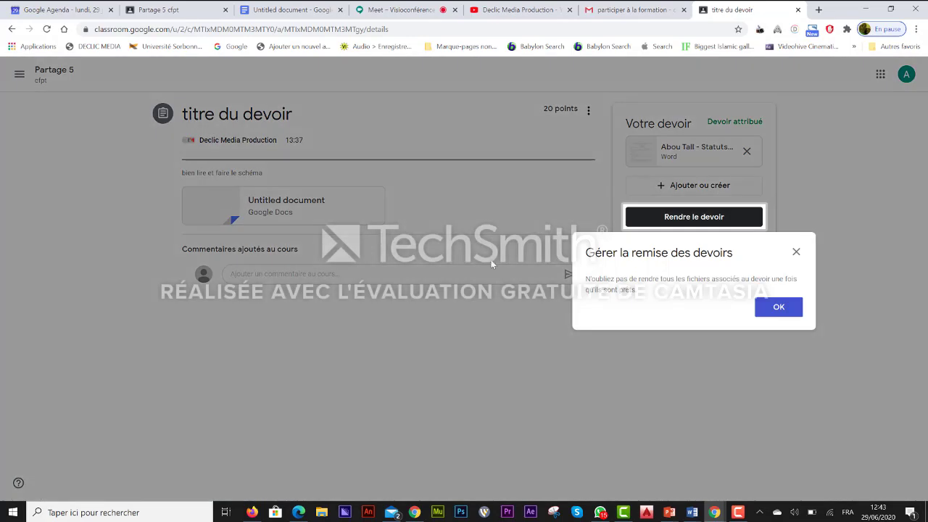
left_click(795, 253)
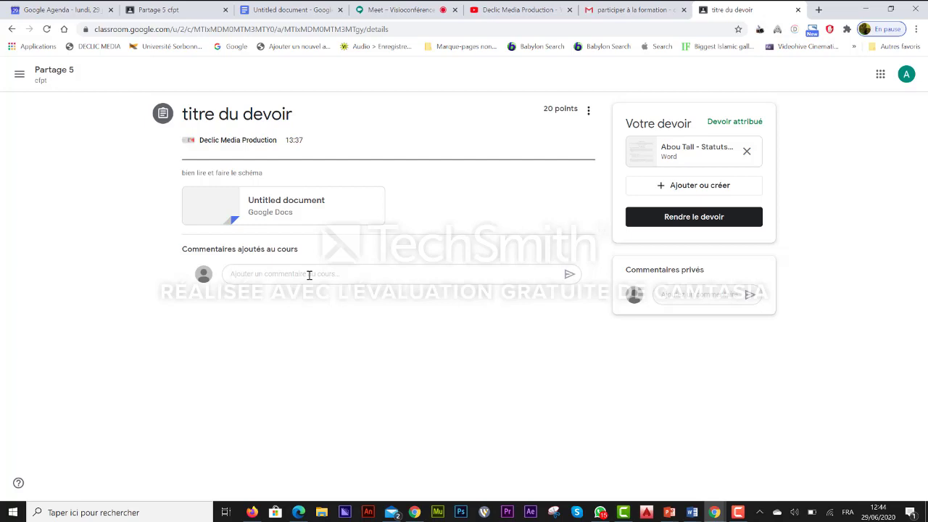
Write the class comment 'qu'est ce que je dois faire', correcting a typo, and post it.
left_click(303, 274)
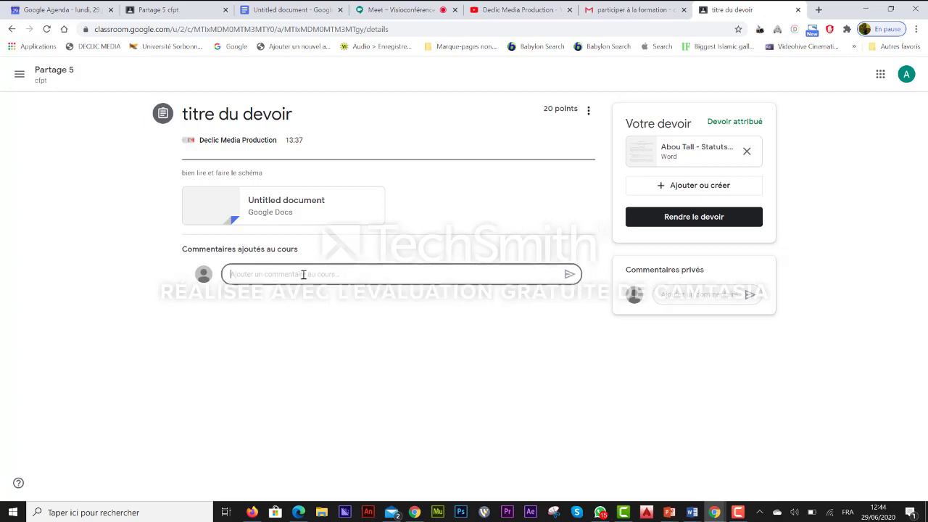
type("qu'es")
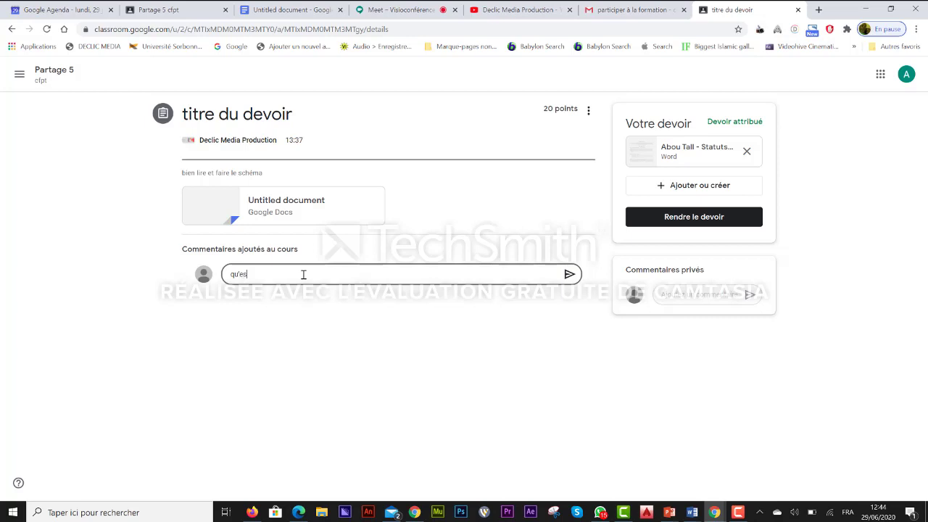
type("t cee")
key("BackSpace")
type("e que je dois faire")
left_click(569, 274)
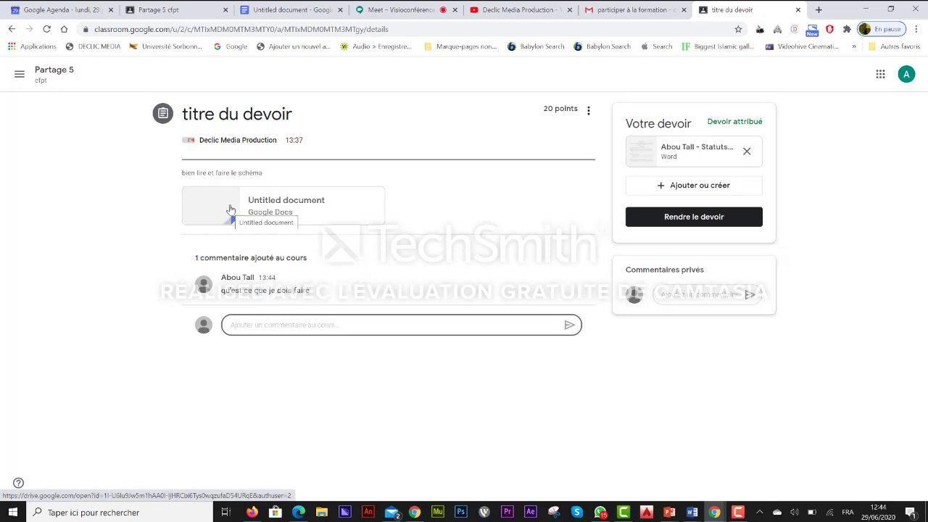
Open the assignment's Untitled document and start an edit-access request to its owner.
left_click(229, 209)
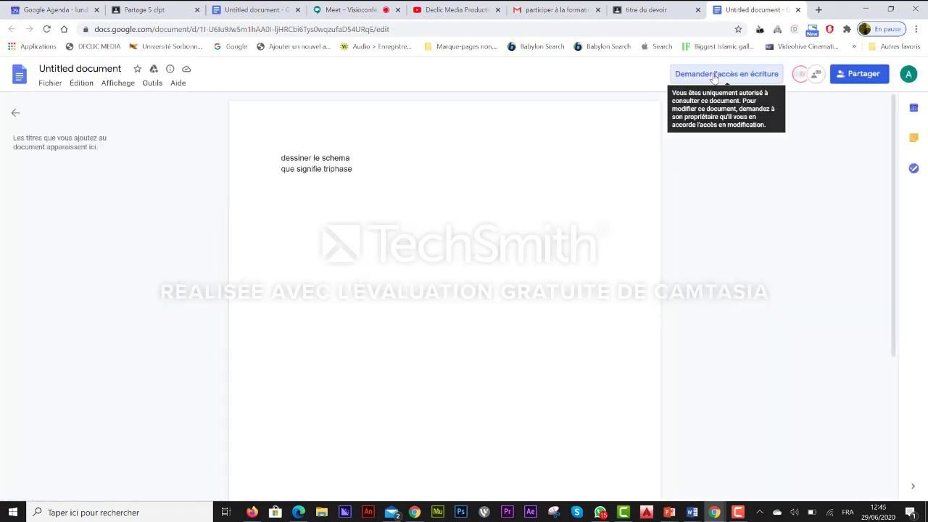
left_click(714, 76)
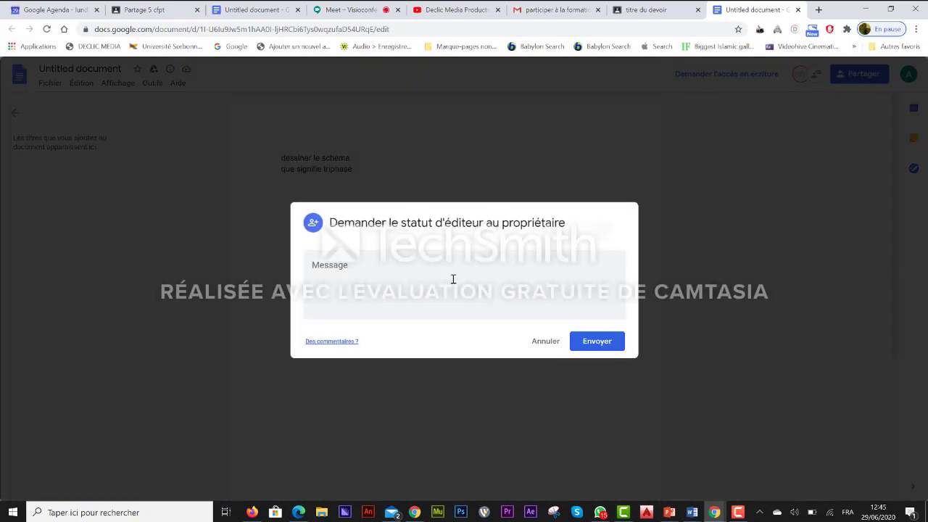
Send the edit-access request with the note 'je veux faire le devoir'.
left_click(321, 292)
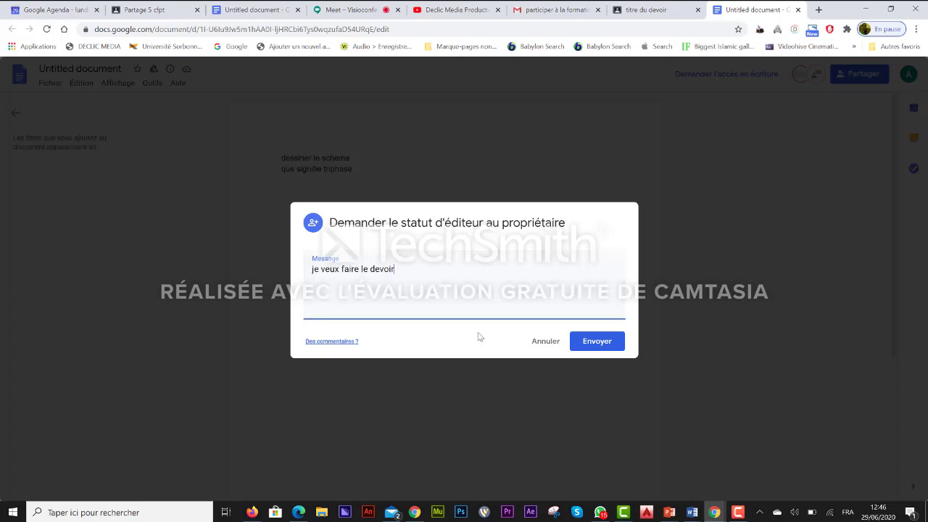
left_click(600, 344)
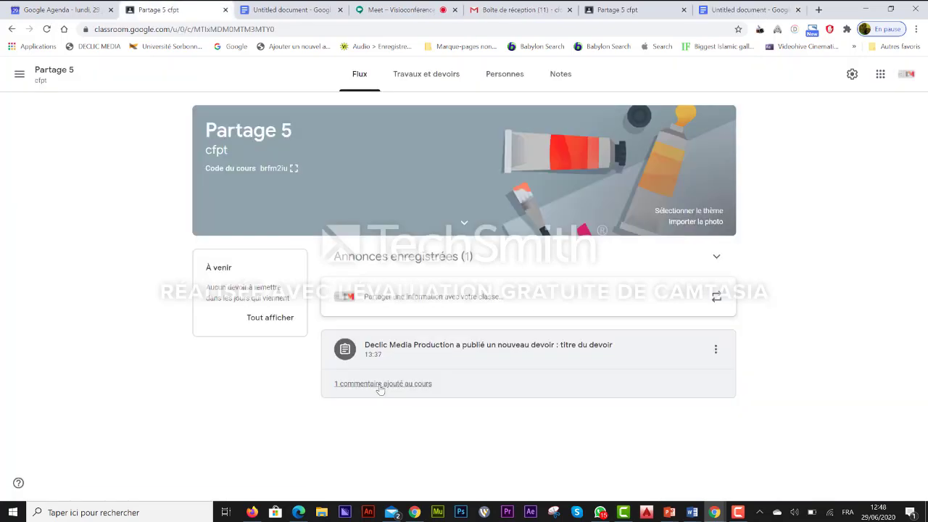
As the teacher, post 'fait le devoir' in the assignment's class comments and close them.
left_click(380, 384)
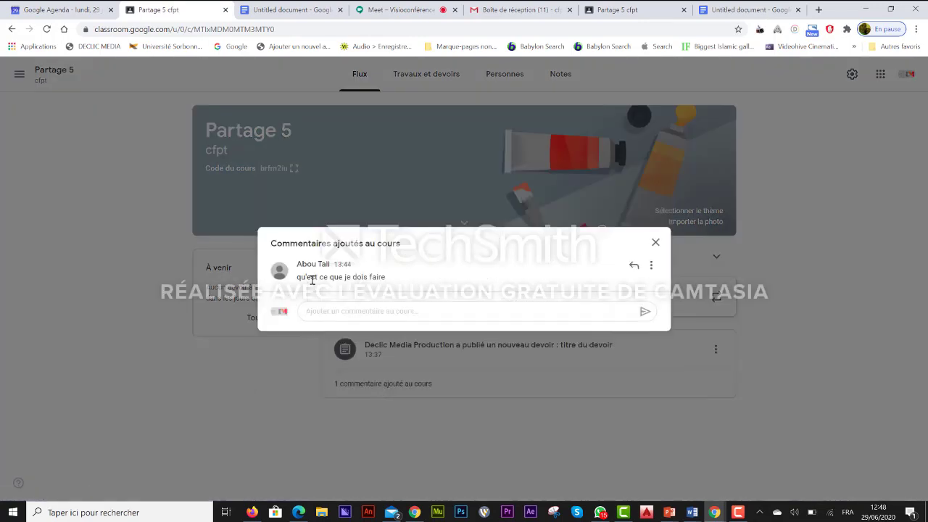
left_click(334, 311)
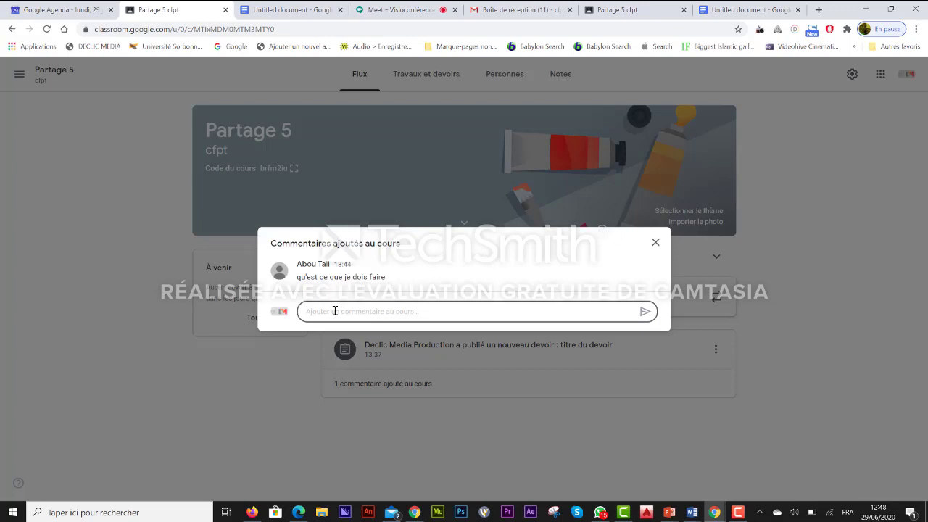
type("fait le devoir")
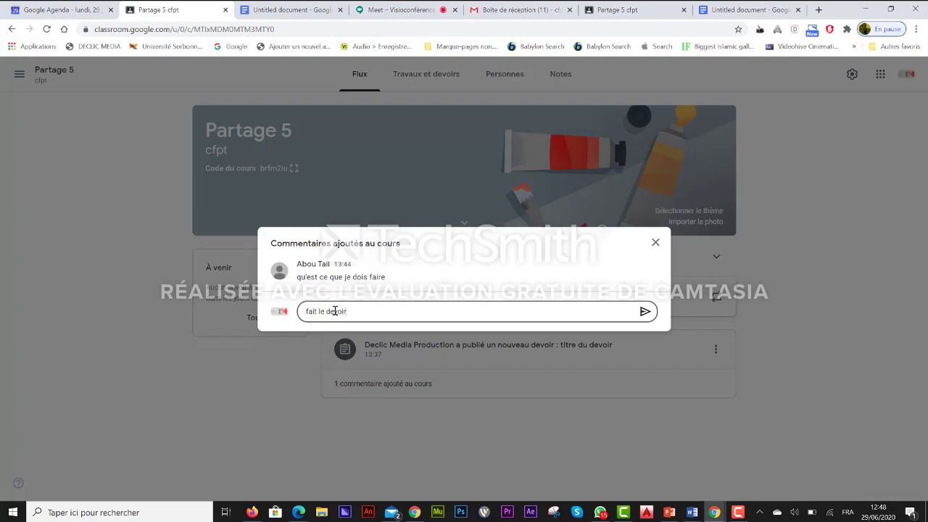
left_click(644, 312)
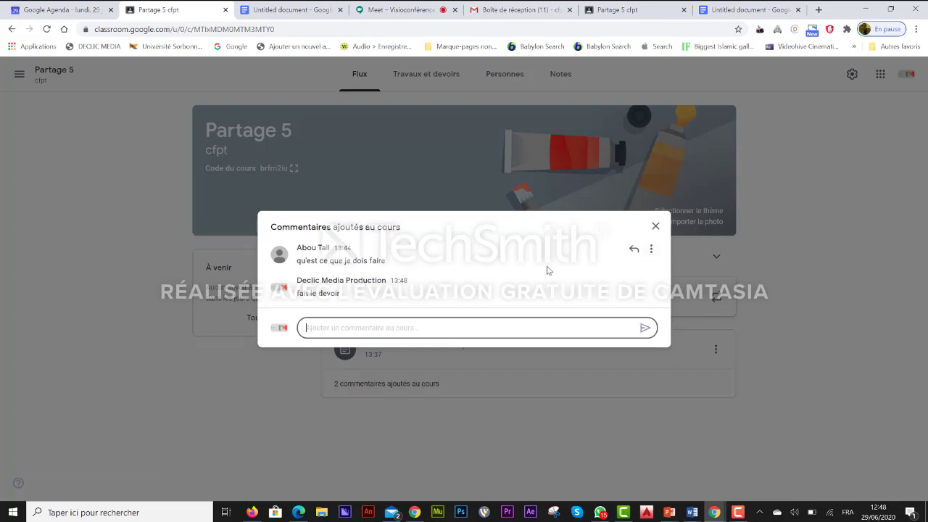
left_click(656, 229)
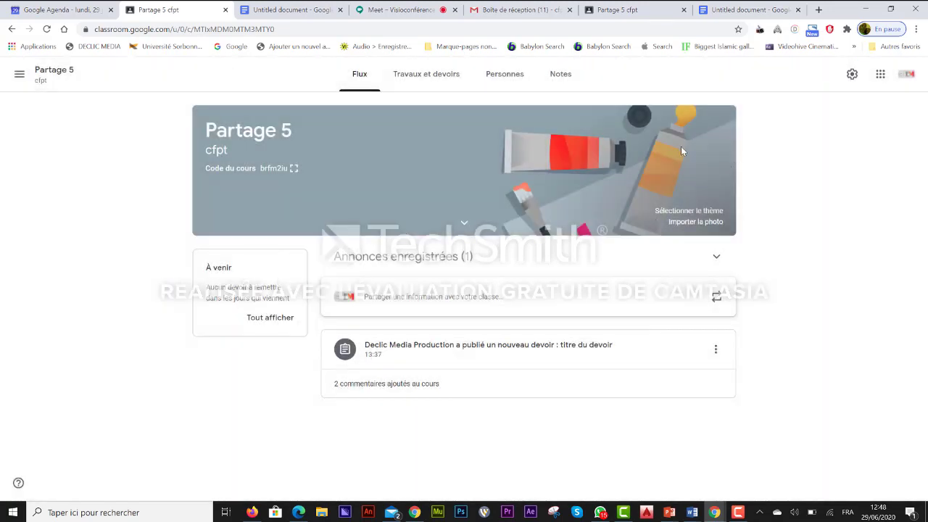
In the student's tab, expand 'titre du devoir' under Travaux et devoirs and open its Untitled document.
left_click(616, 9)
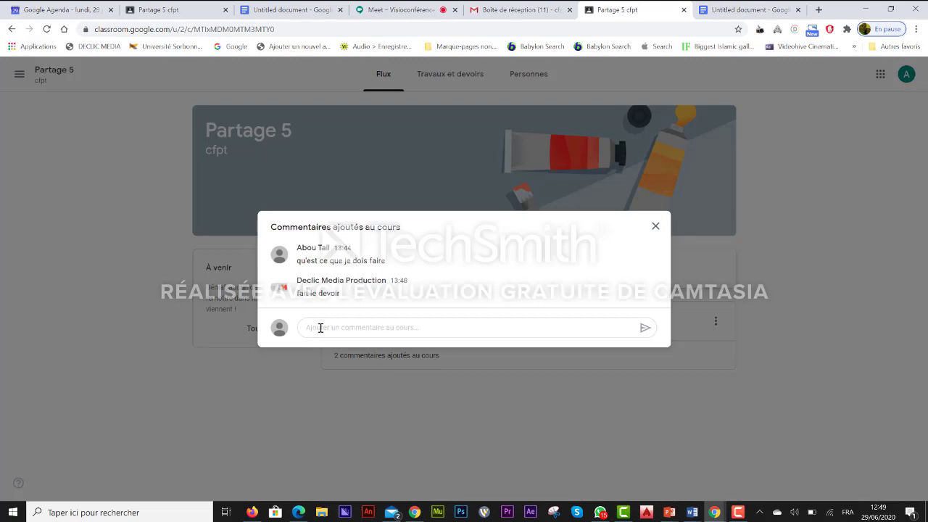
left_click(655, 227)
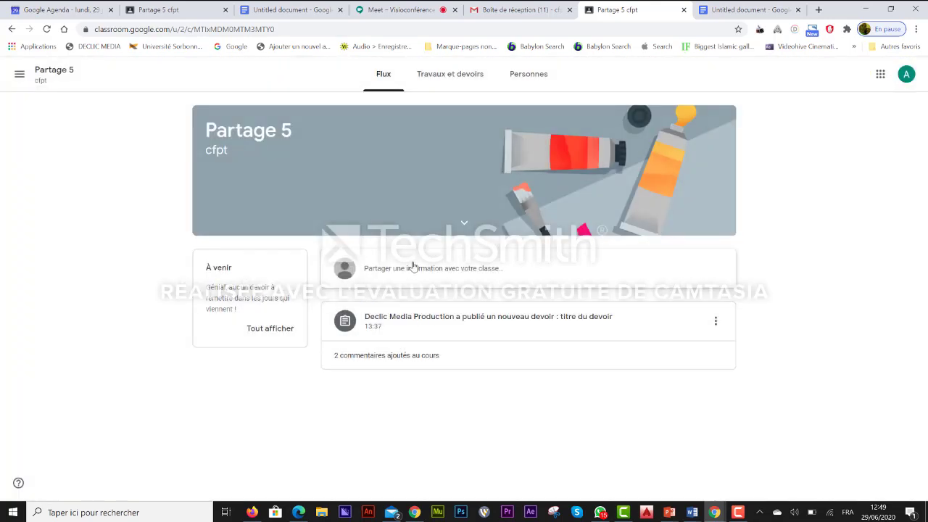
left_click(450, 74)
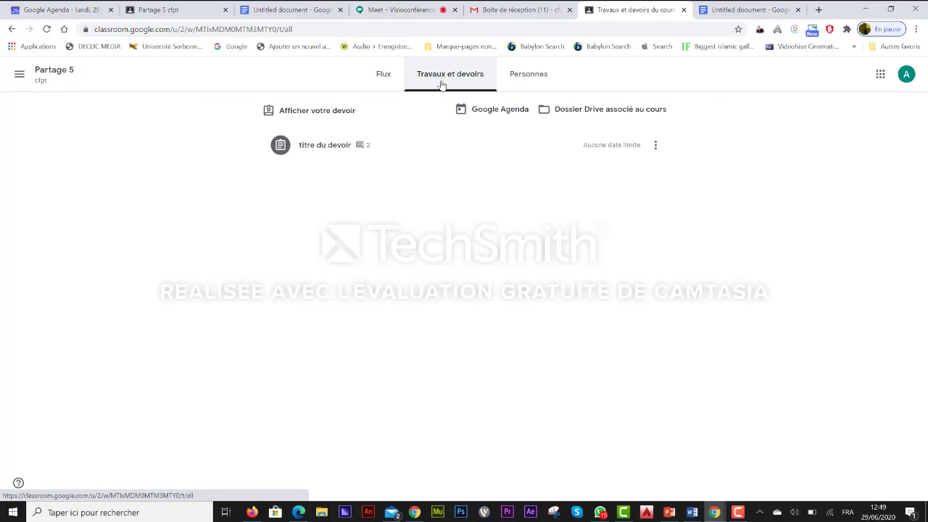
left_click(318, 148)
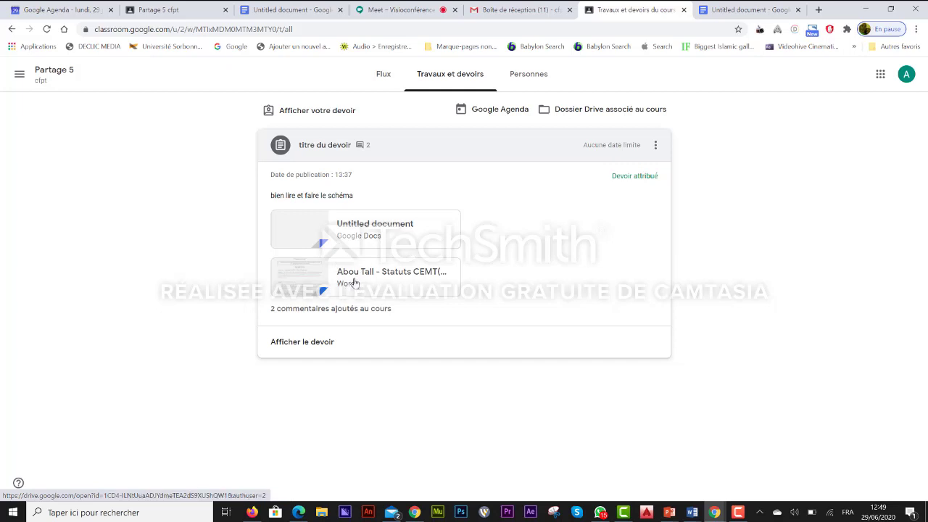
left_click(310, 233)
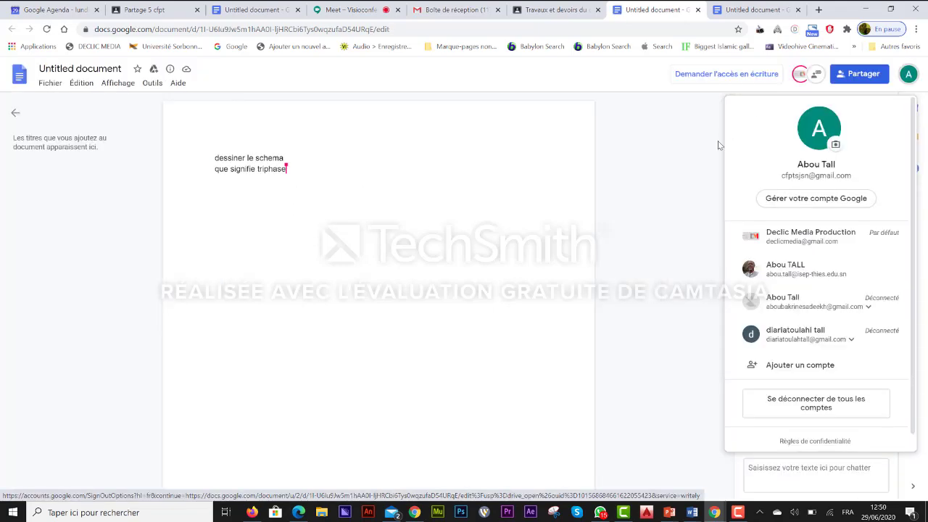
Send the edit-access request from the view-only Untitled document.
left_click(703, 153)
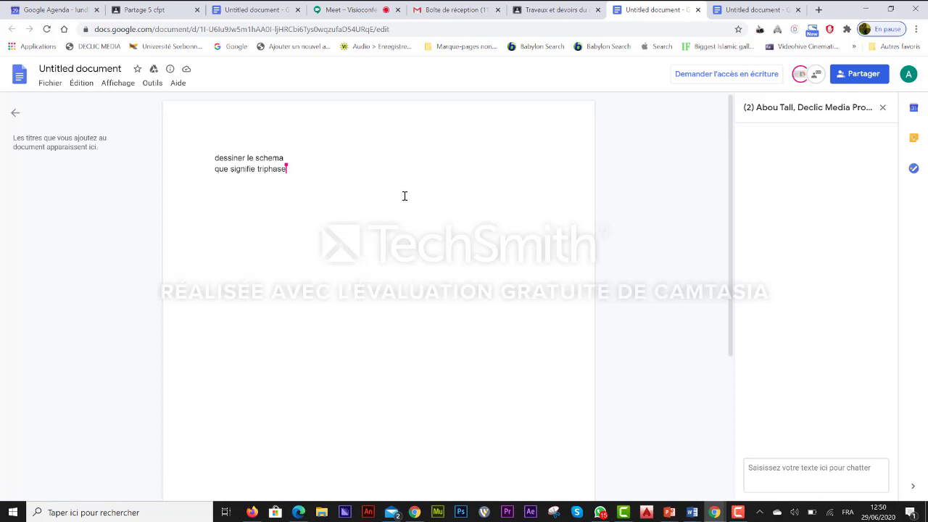
left_click(262, 12)
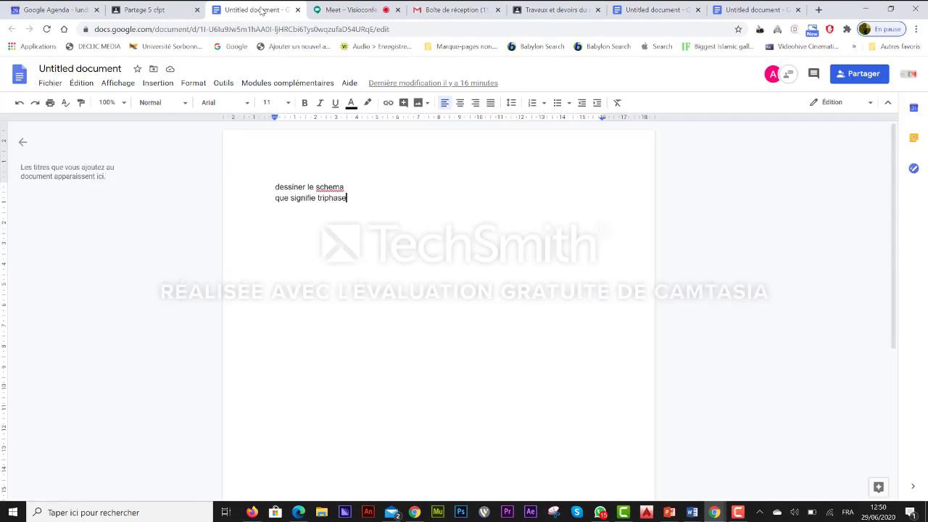
left_click(653, 11)
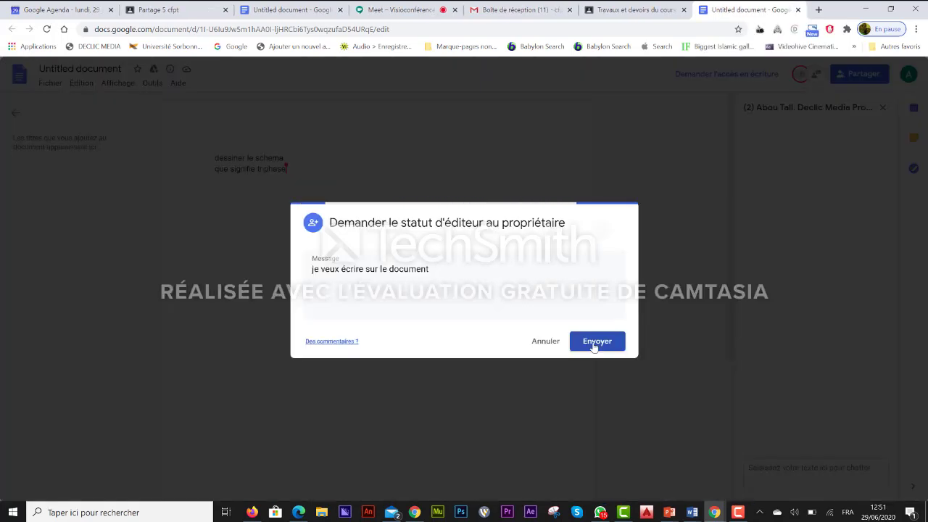
left_click(598, 341)
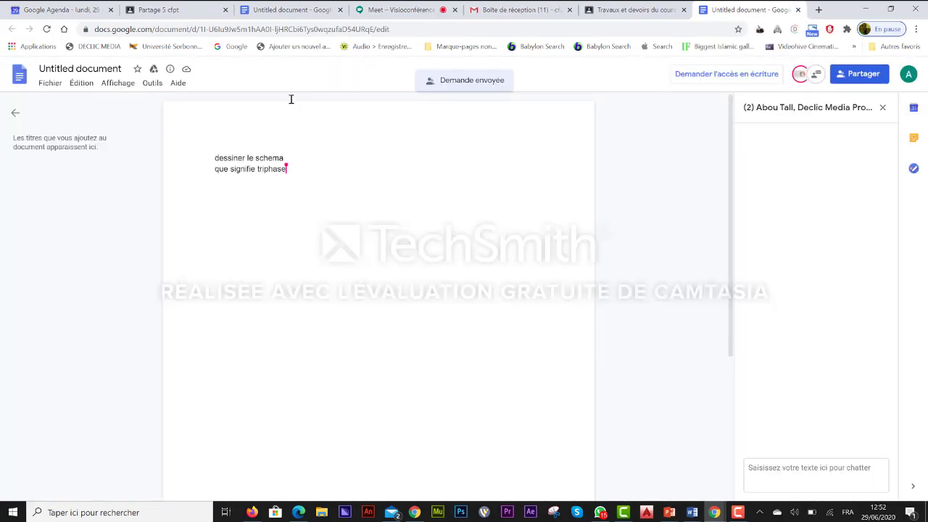
Check Gmail, revisit the document, then return to the Partage 5 course.
left_click(514, 10)
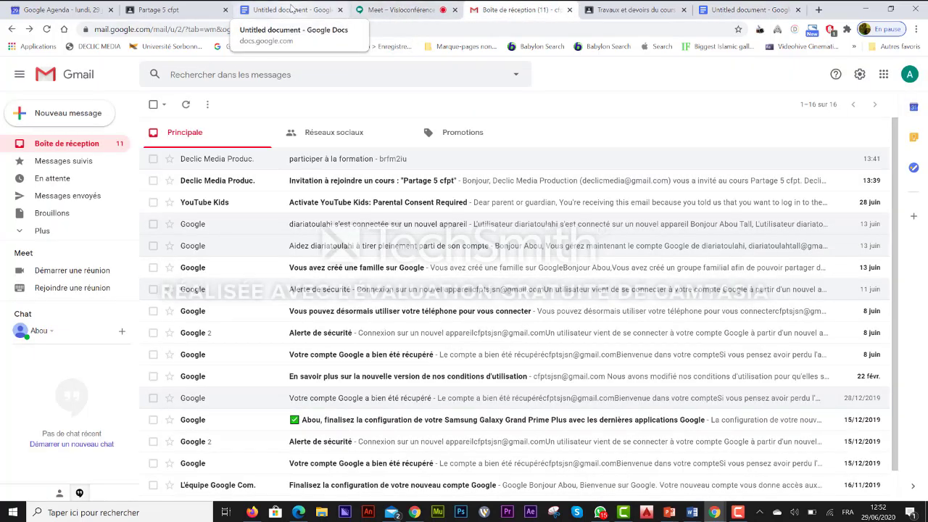
left_click(291, 10)
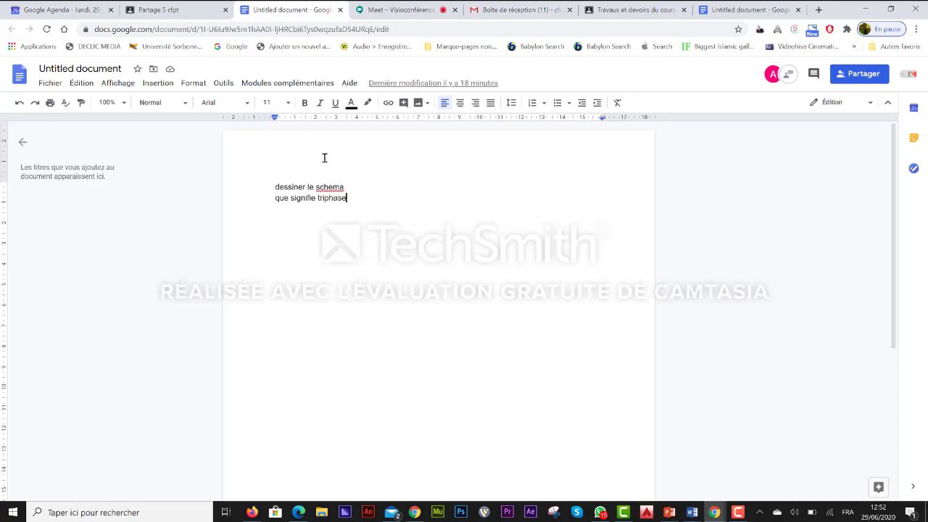
left_click(172, 13)
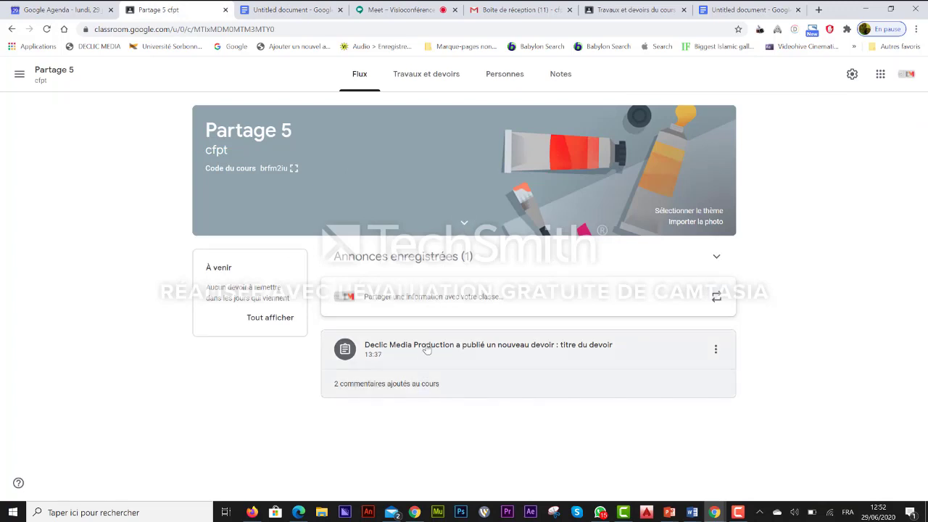
Review 'titre du devoir' submissions for all students, with 0 turned in, then go to the student's view.
left_click(423, 76)
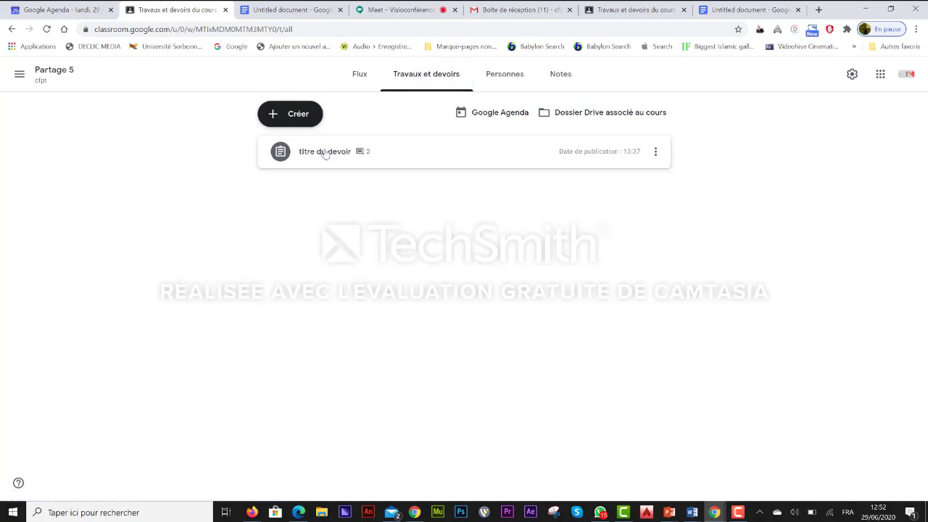
left_click(323, 152)
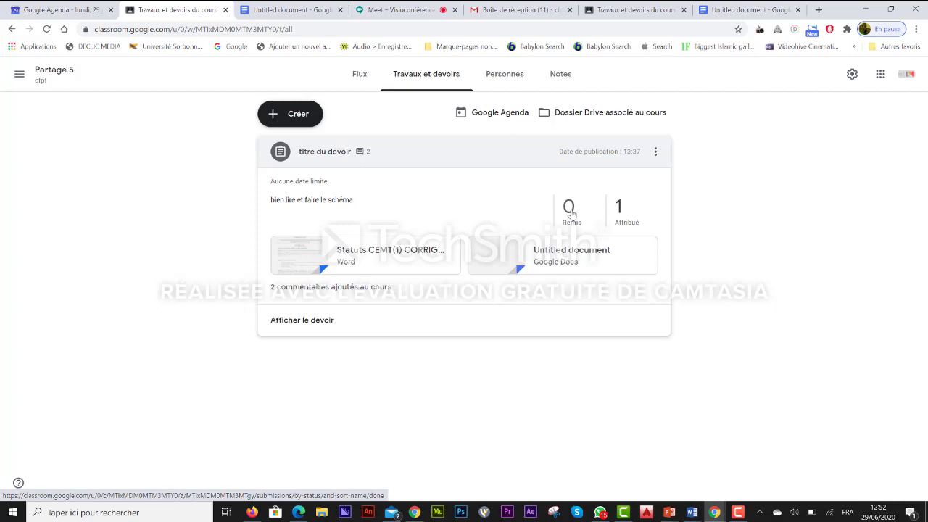
left_click(310, 322)
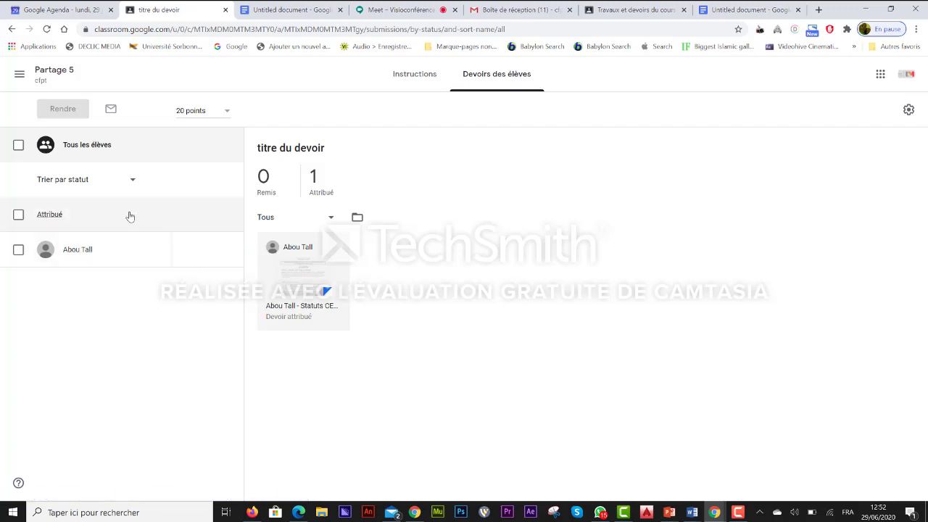
left_click(18, 146)
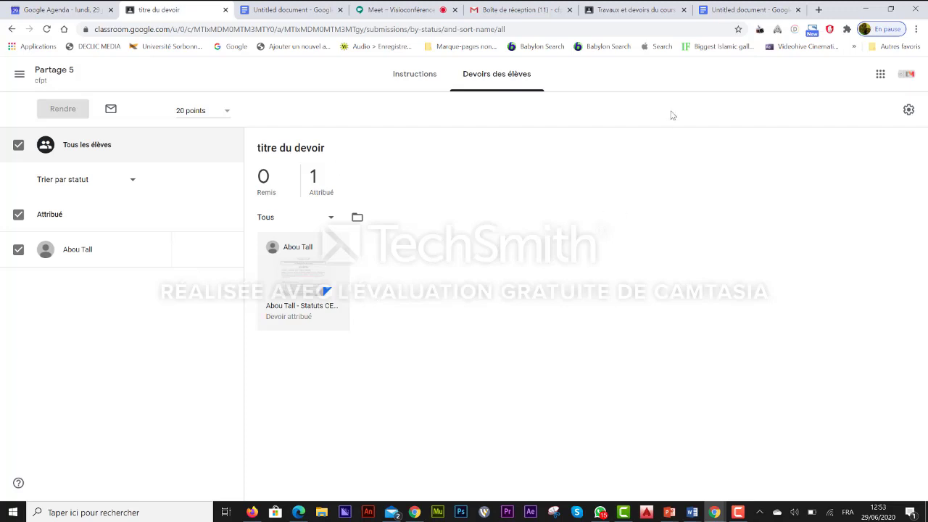
left_click(629, 8)
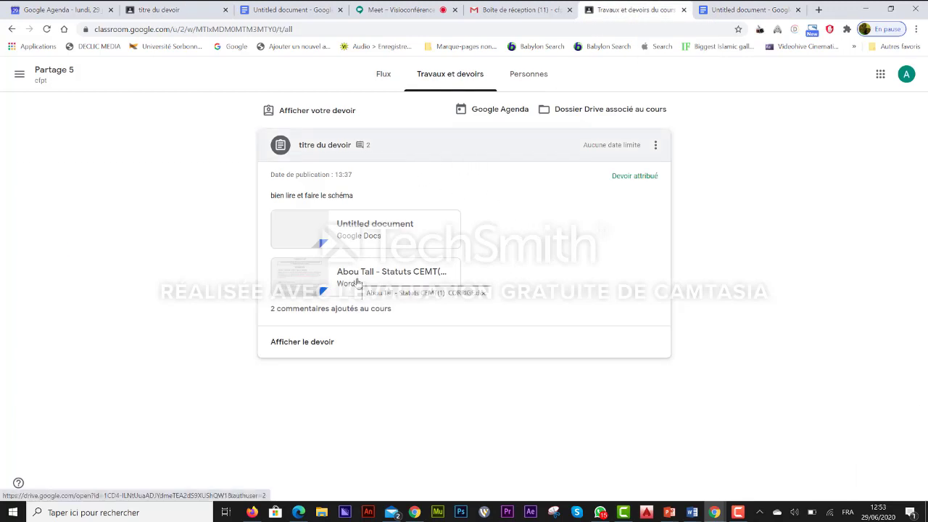
As the student, turn in 'titre du devoir' with the Statuts CEMT file, then return to the teacher's tab.
left_click(317, 344)
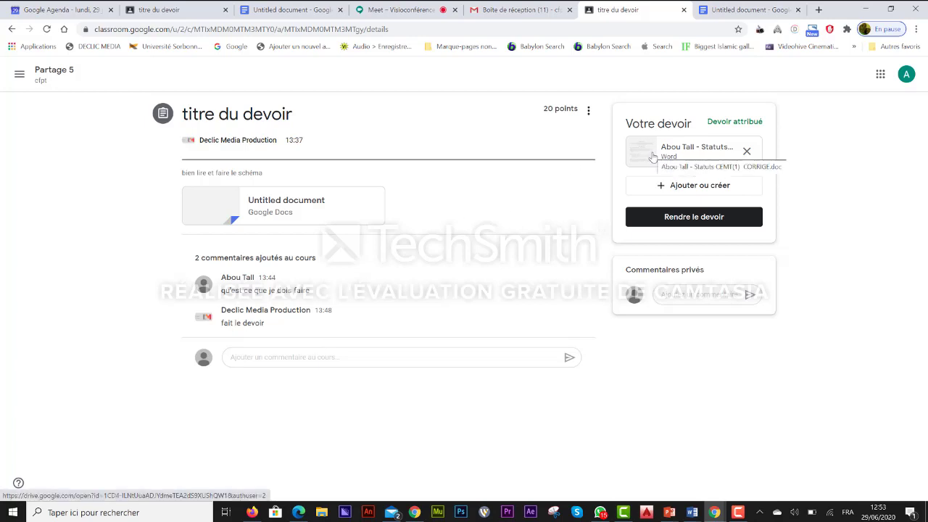
left_click(694, 218)
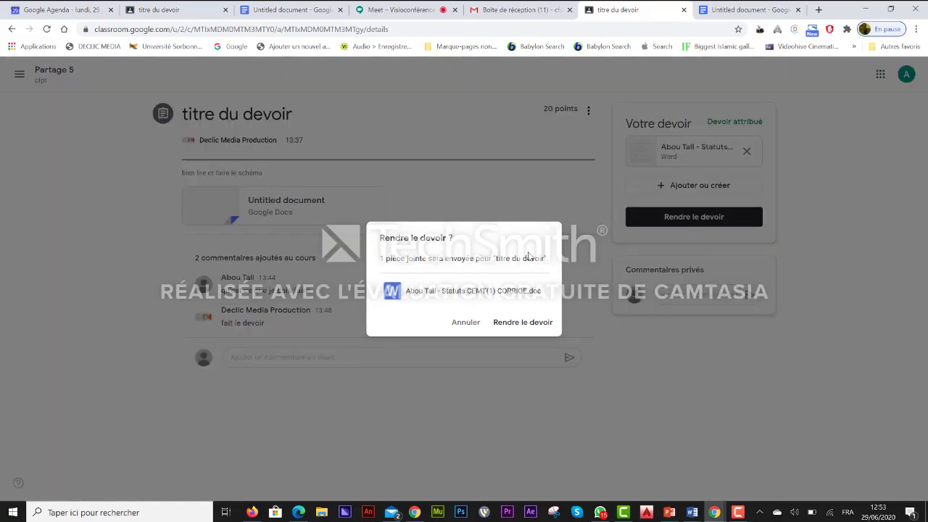
left_click(521, 326)
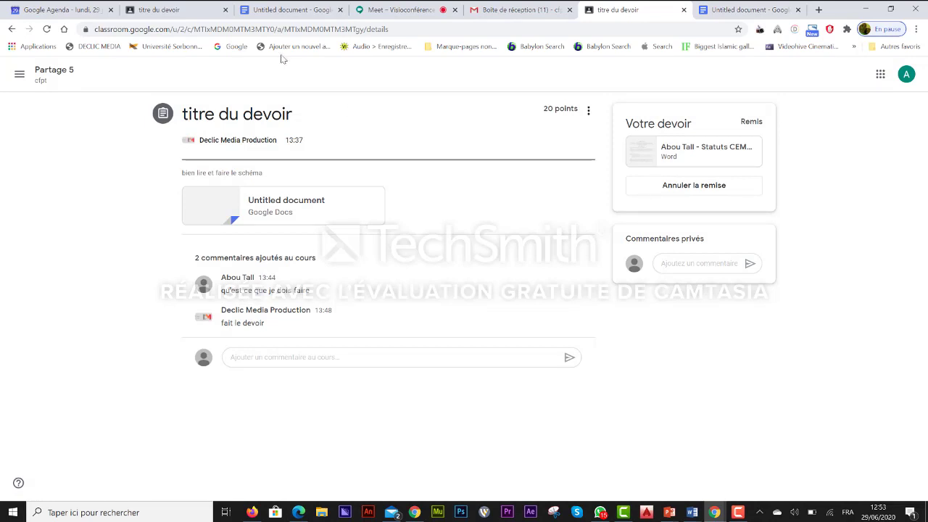
left_click(174, 10)
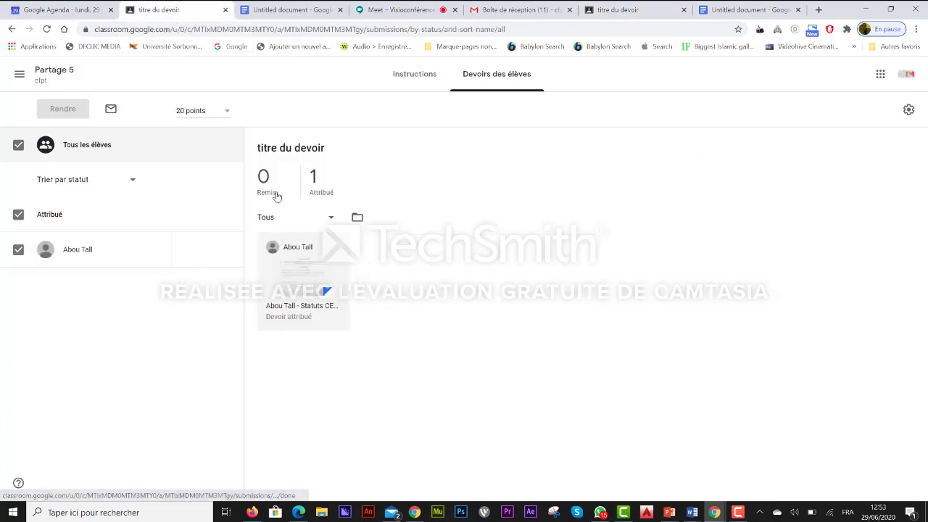
Reload the submissions, select all students, and enter a draft grade of 10/20 for the student.
left_click(48, 30)
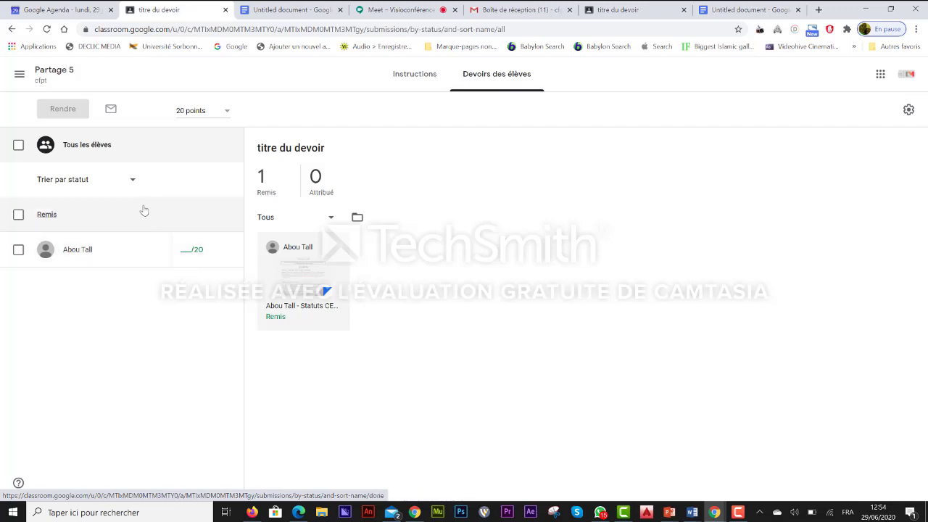
left_click(19, 145)
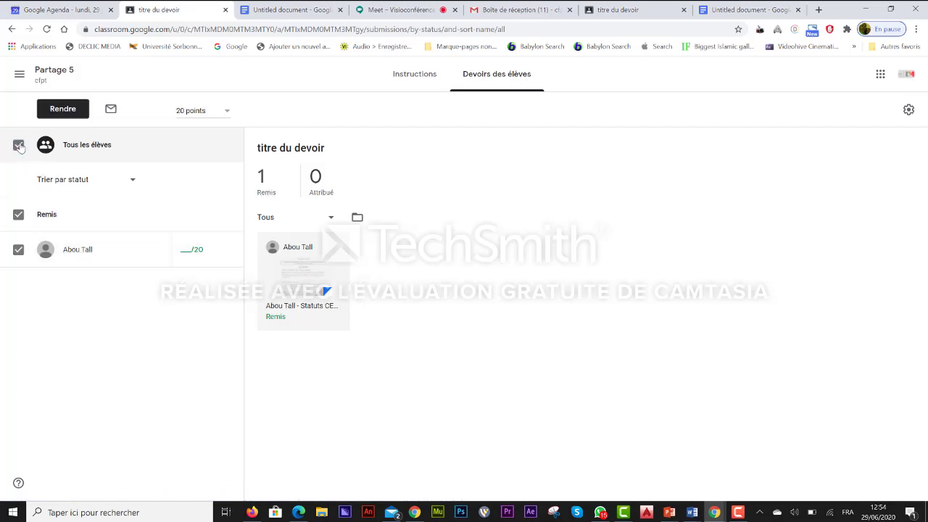
left_click(186, 249)
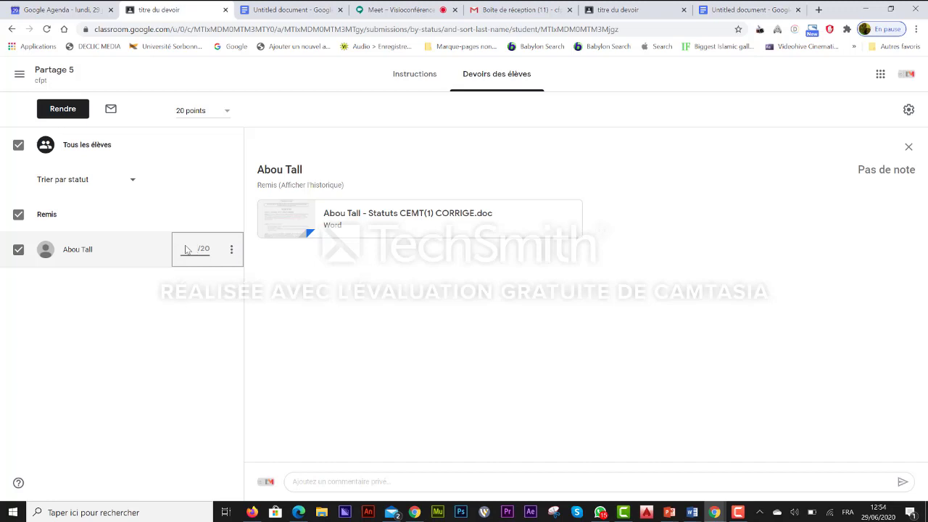
type("5")
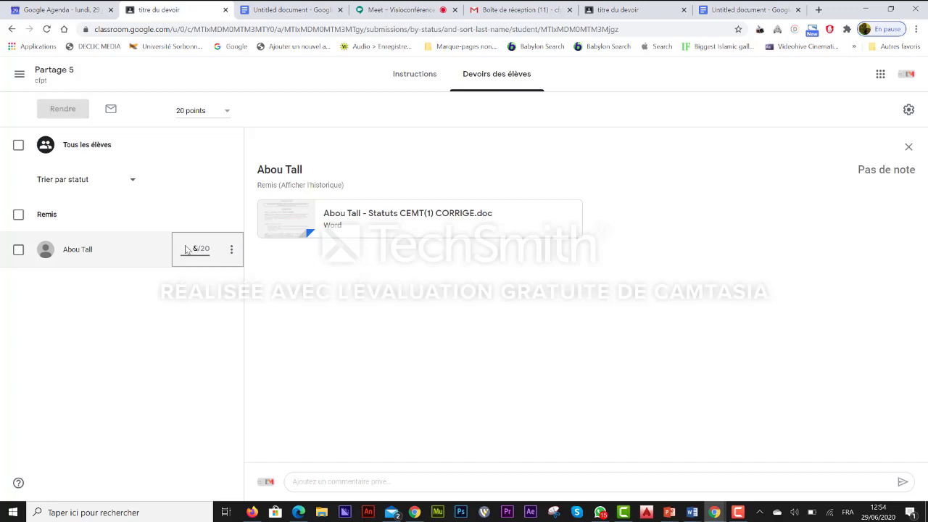
type("10")
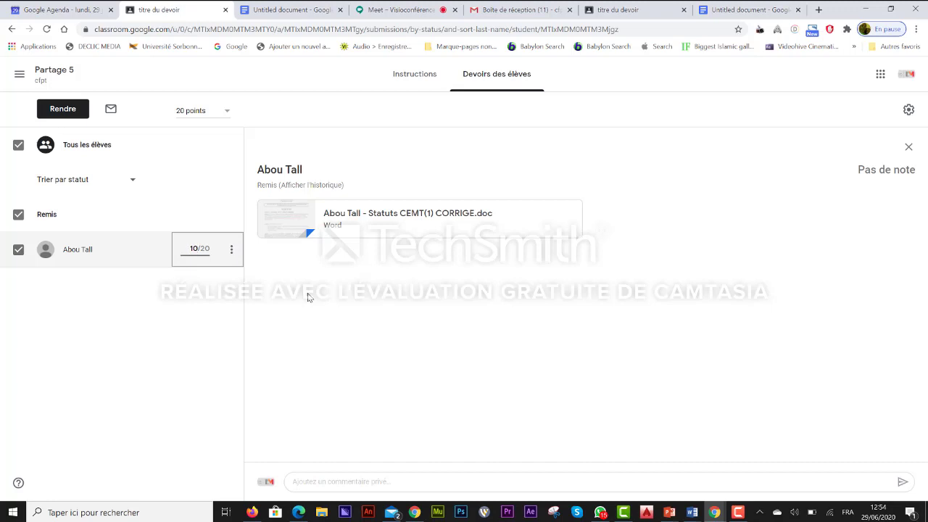
left_click(324, 484)
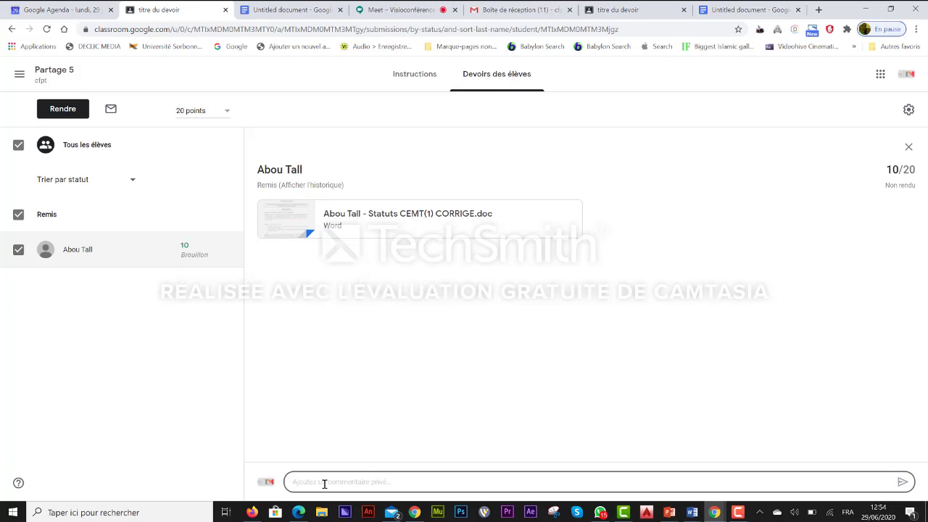
Send the student a private note reading 'vous n'avez pas fait grand chose'.
type("vous n'avez pas fait grand ch")
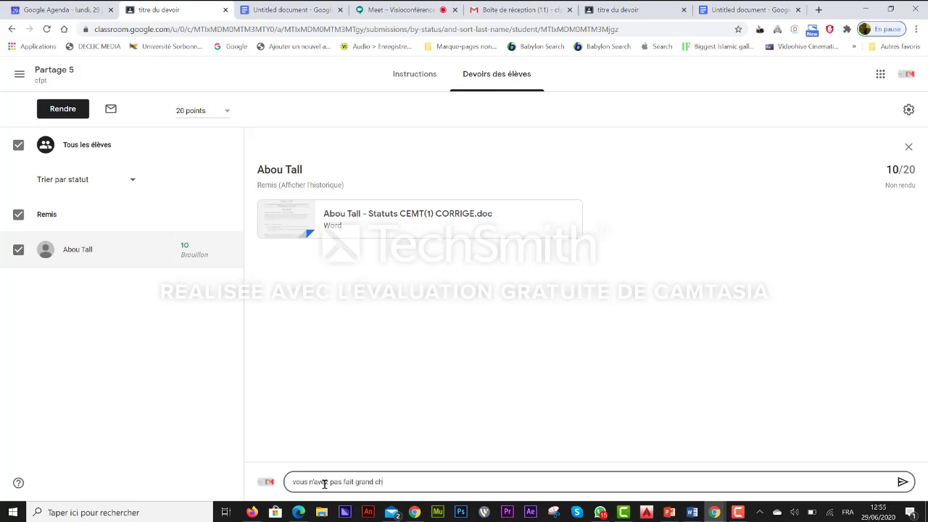
type("ose")
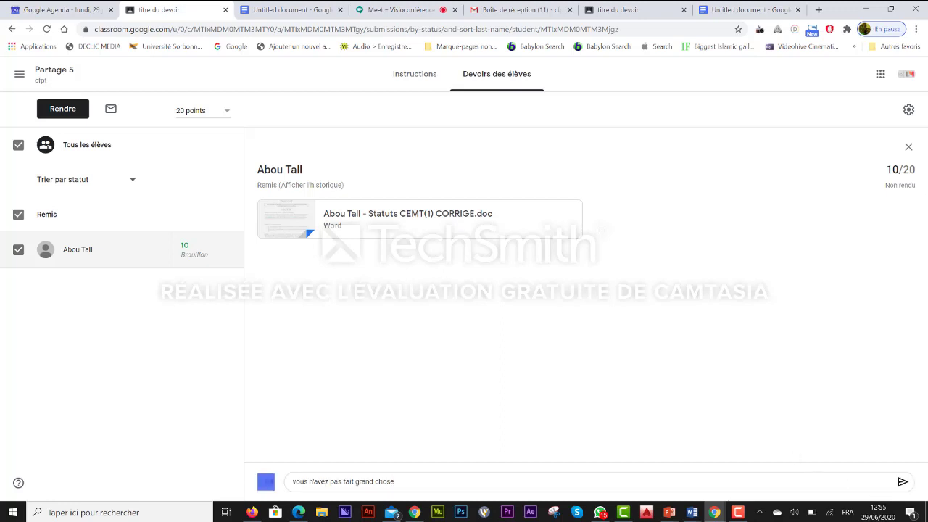
left_click(903, 484)
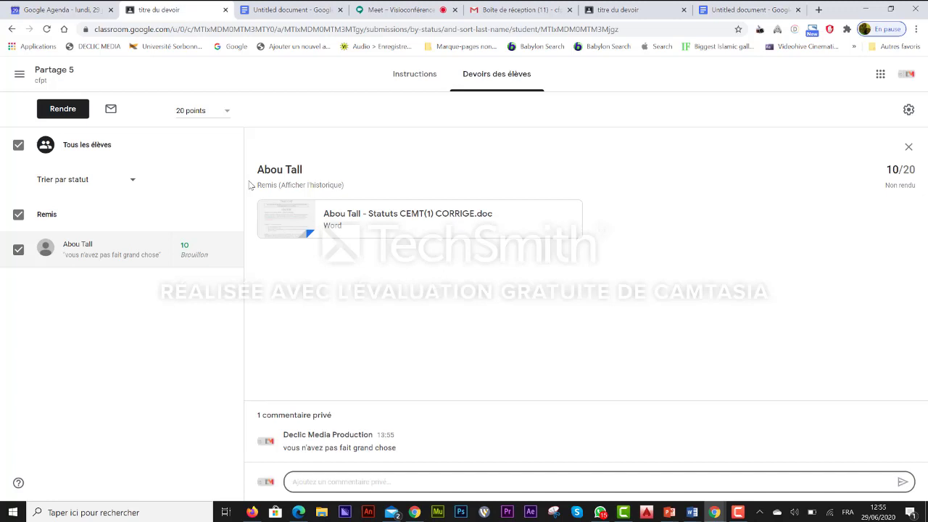
Return the 10/20 work with the private comment 'toujours la meme chose', then view it as the student.
left_click(68, 109)
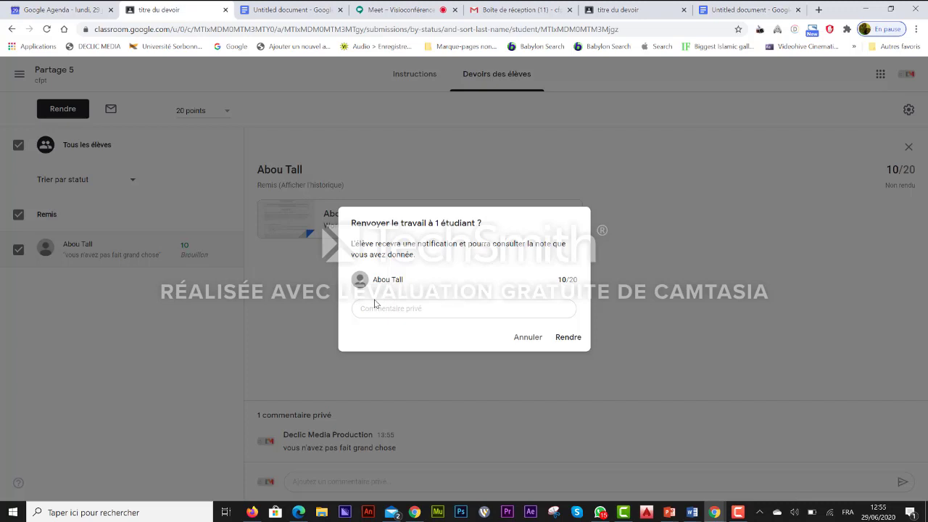
left_click(377, 309)
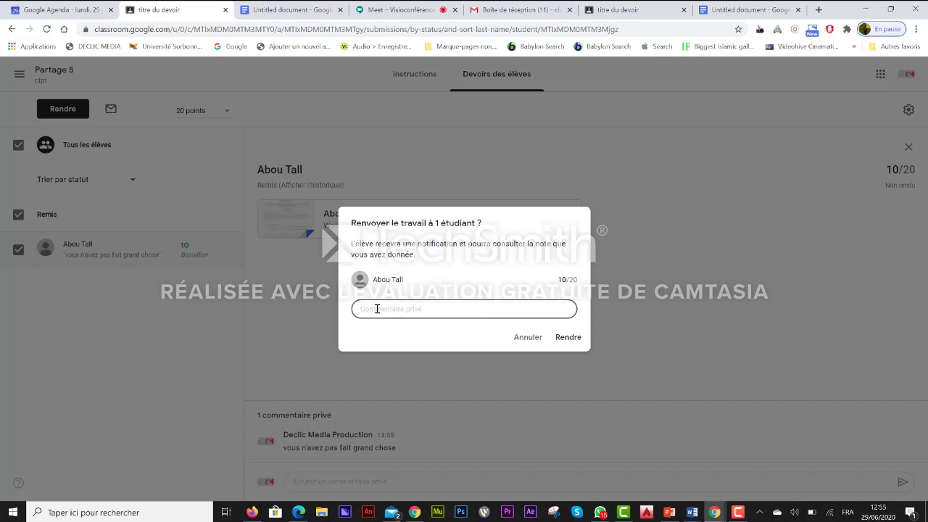
type("toujours la meme chose")
left_click(570, 338)
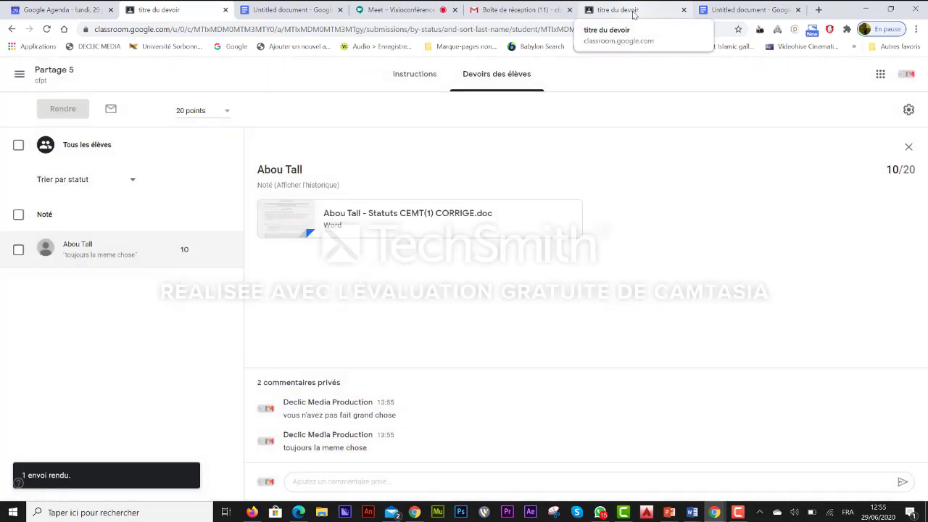
left_click(632, 12)
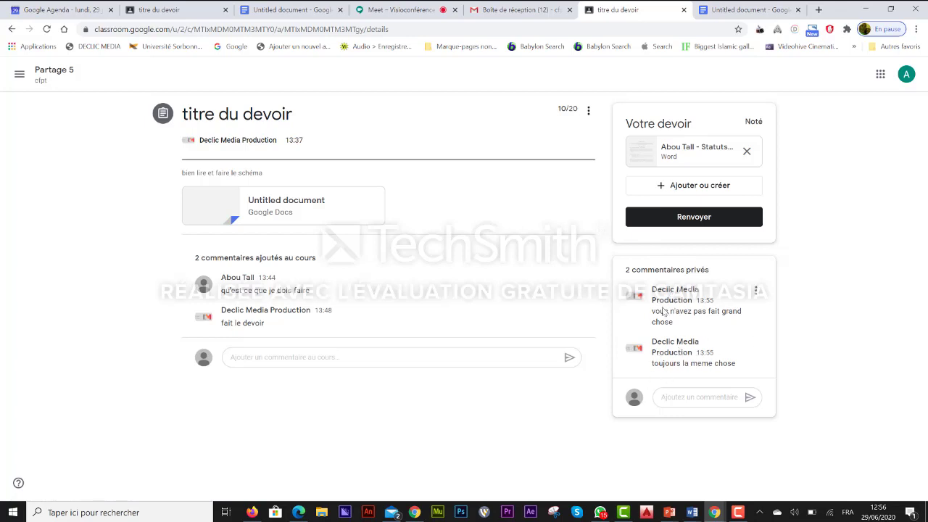
Open the first private comment's options menu, then close it without choosing anything.
left_click(756, 292)
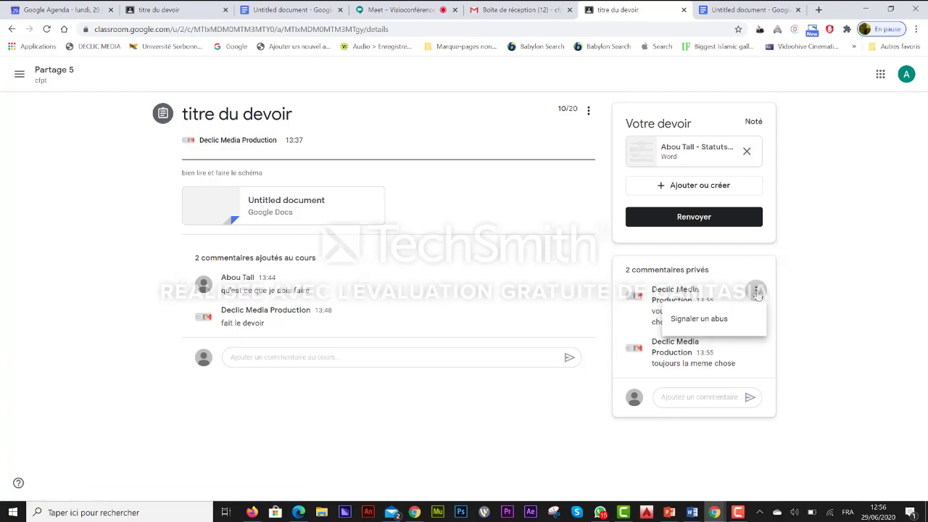
left_click(641, 155)
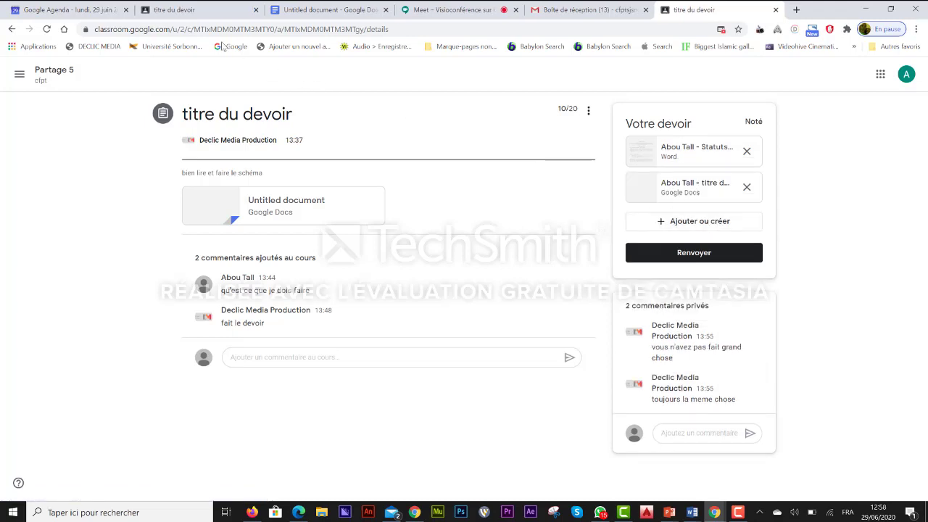
left_click(202, 15)
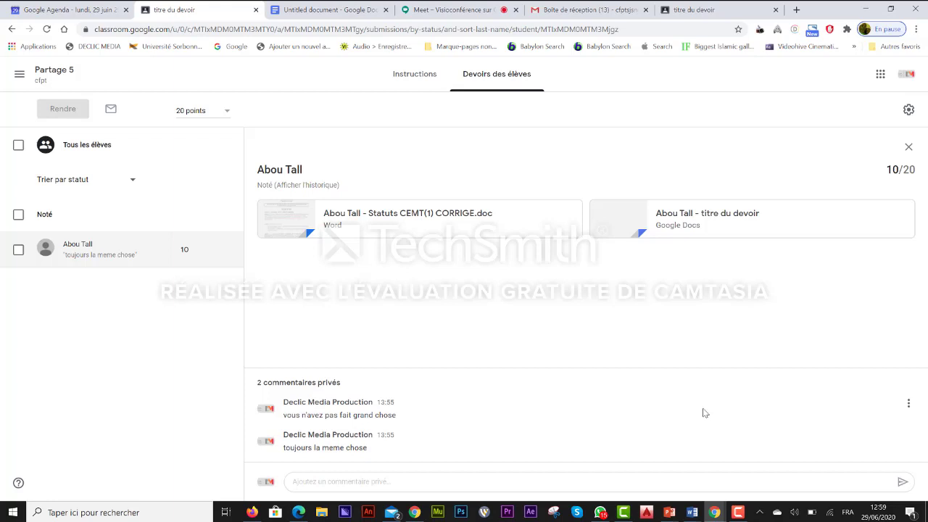
left_click(693, 11)
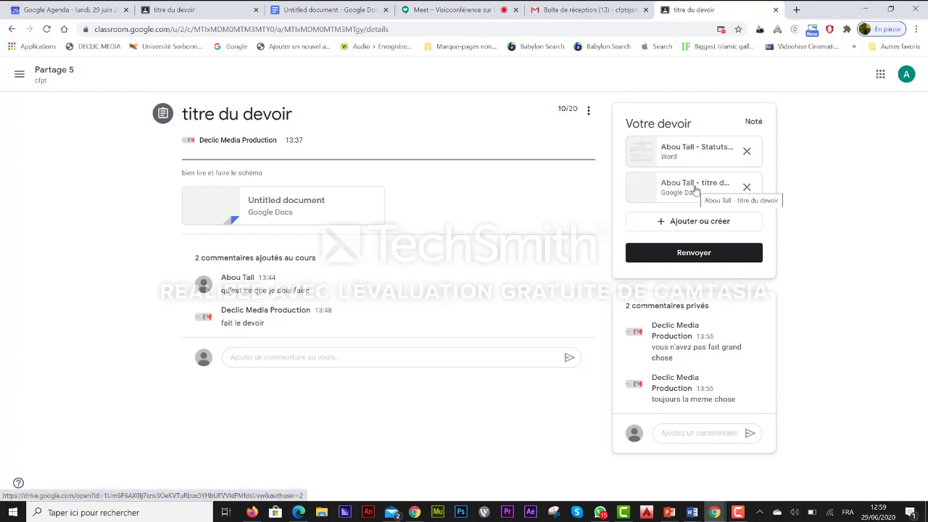
In the titre du devoir Doc, write 'je ne comprends et je ne peux pas faire le schema' and select it.
left_click(694, 190)
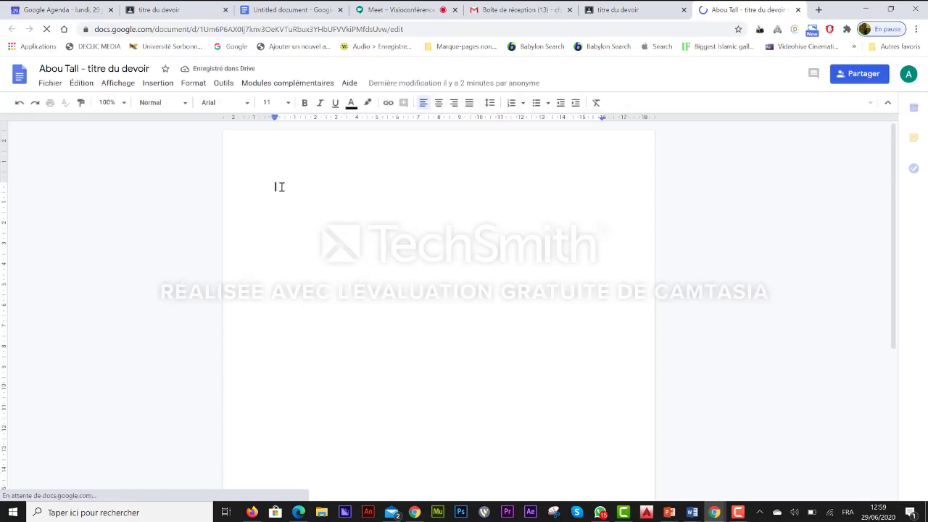
type("je ne d")
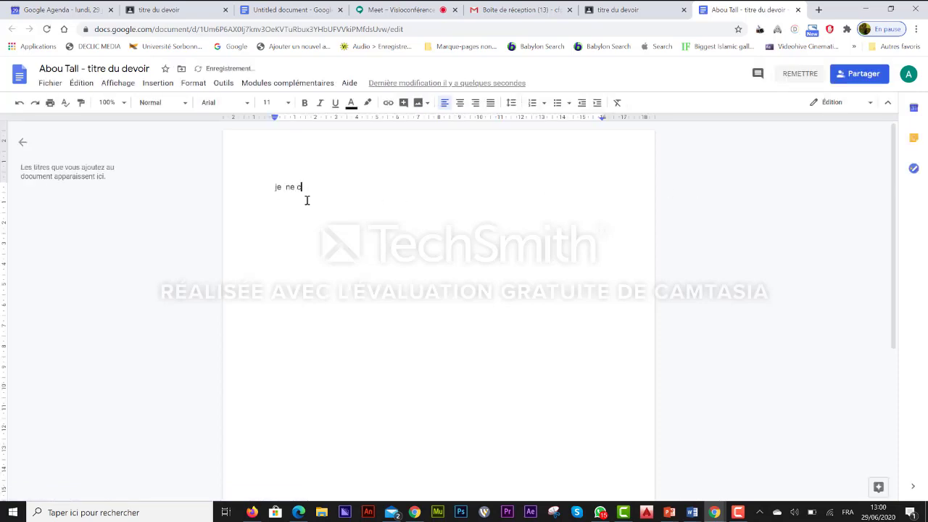
type("omprends et je ne peux pas fai")
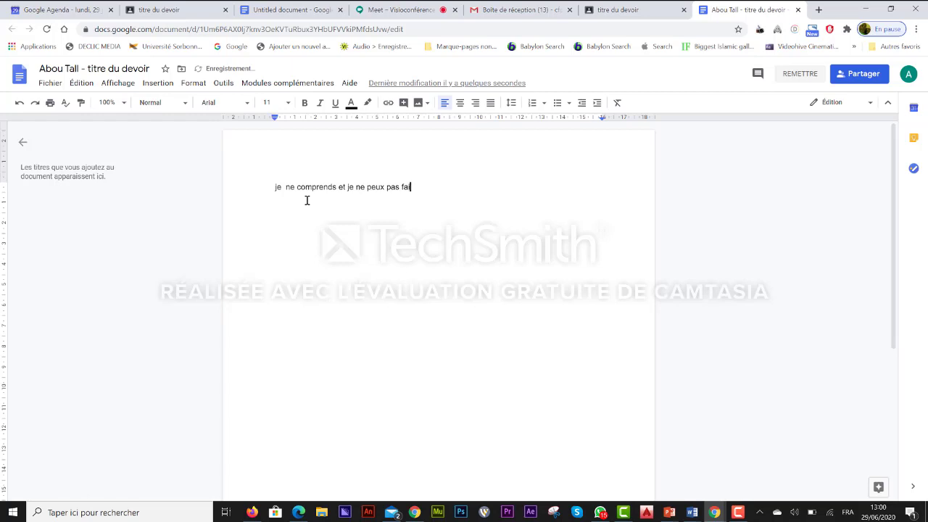
type("re le schema")
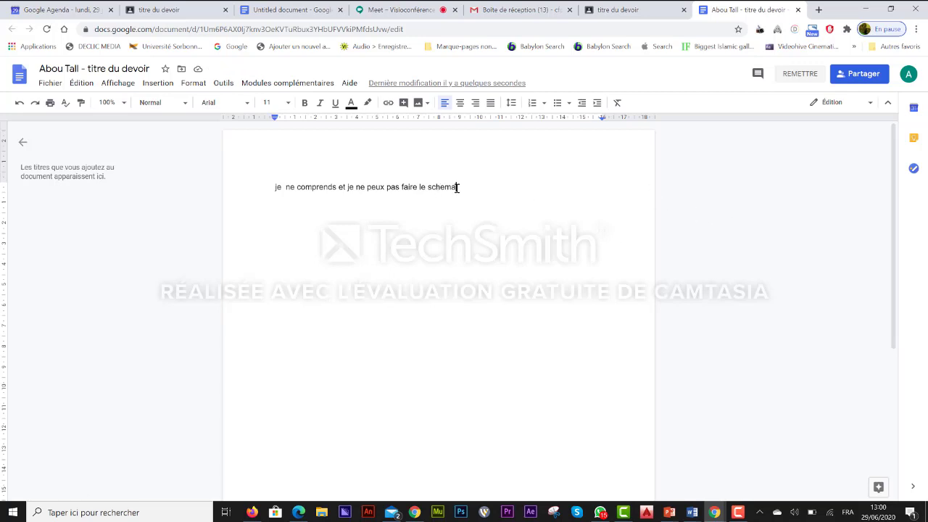
left_click_drag(456, 187, 267, 185)
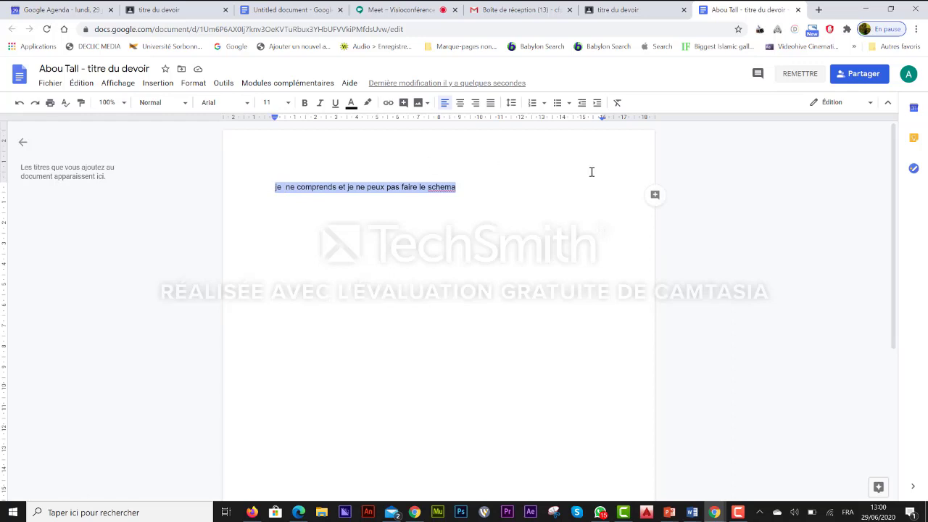
Post the comment 'expliquez svp' on the selected sentence, then deselect the text.
left_click(654, 196)
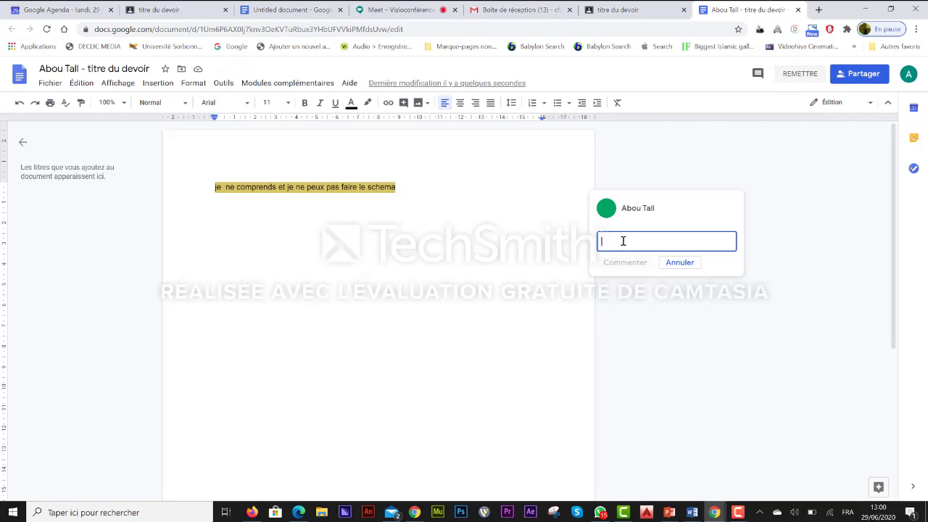
type("expliquez svp")
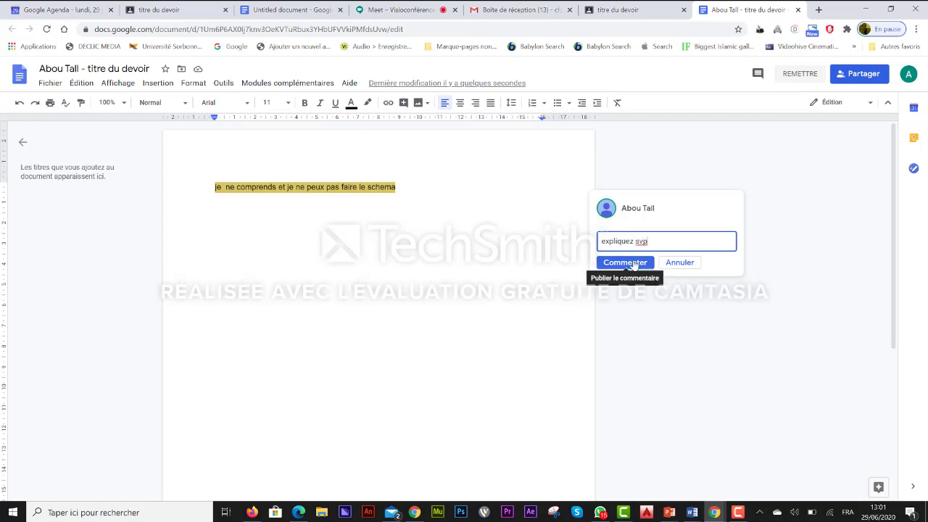
left_click(632, 263)
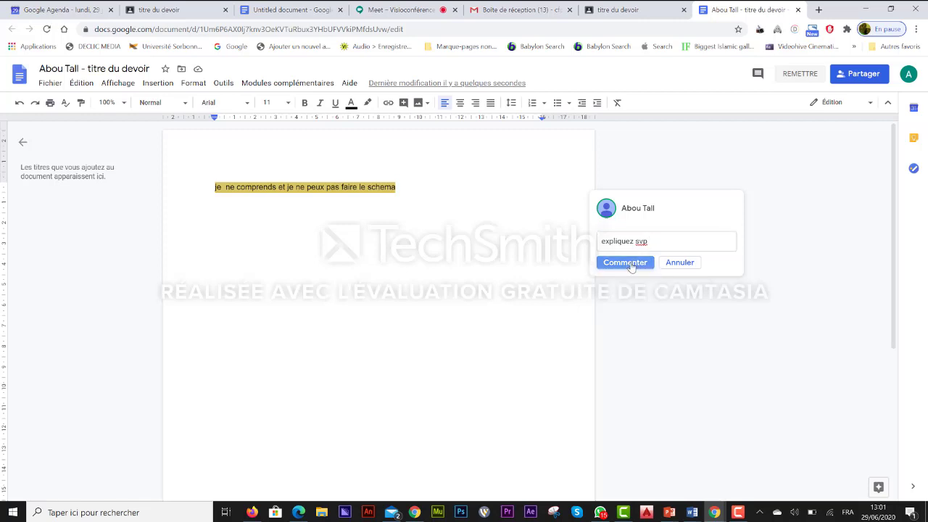
left_click(446, 196)
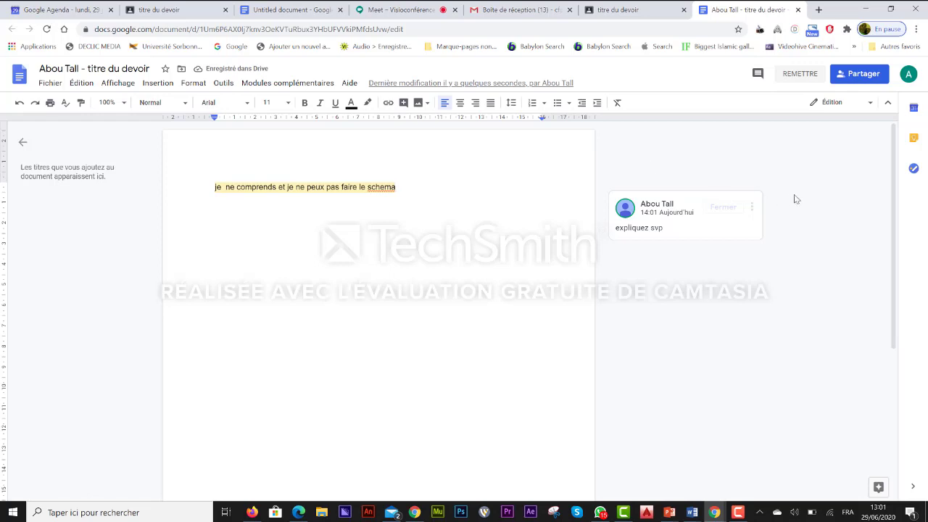
Turn in the document, then refresh the teacher's view and return to the Partage 5 classwork list.
left_click(797, 75)
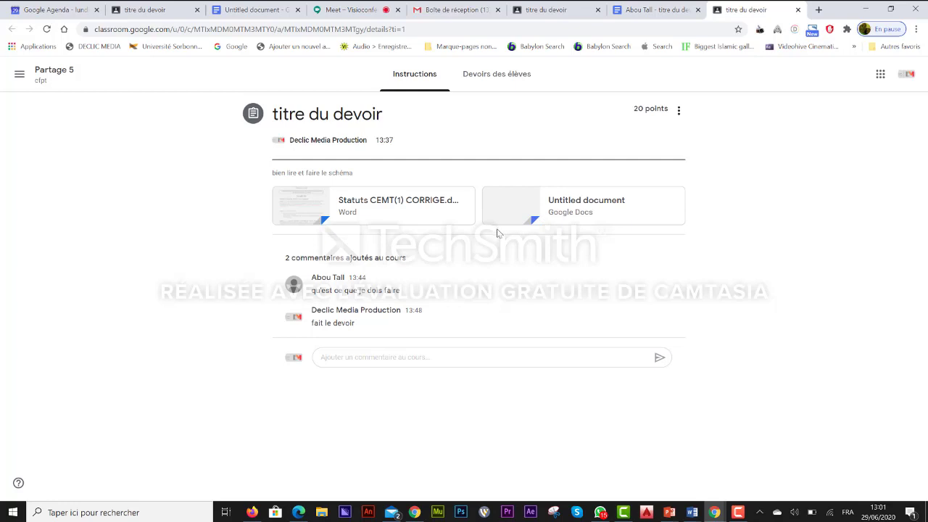
left_click(172, 12)
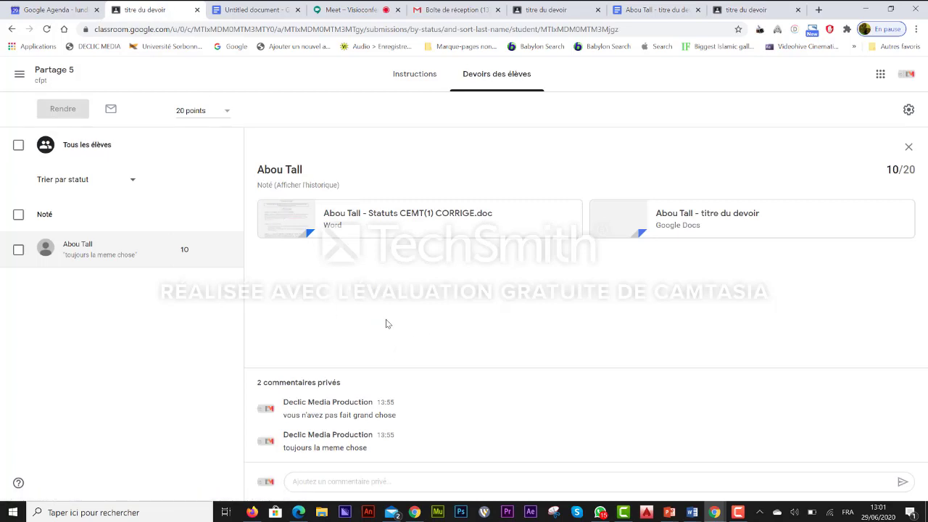
left_click(47, 29)
left_click(11, 29)
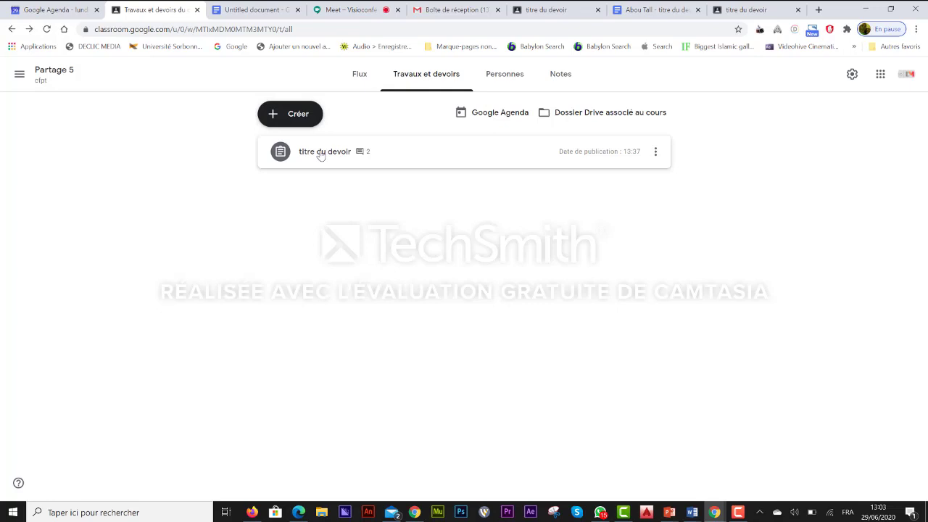
Expand titre du devoir and view its work overview: 0 Remis, 0 Attribué, 1 Noté.
left_click(321, 154)
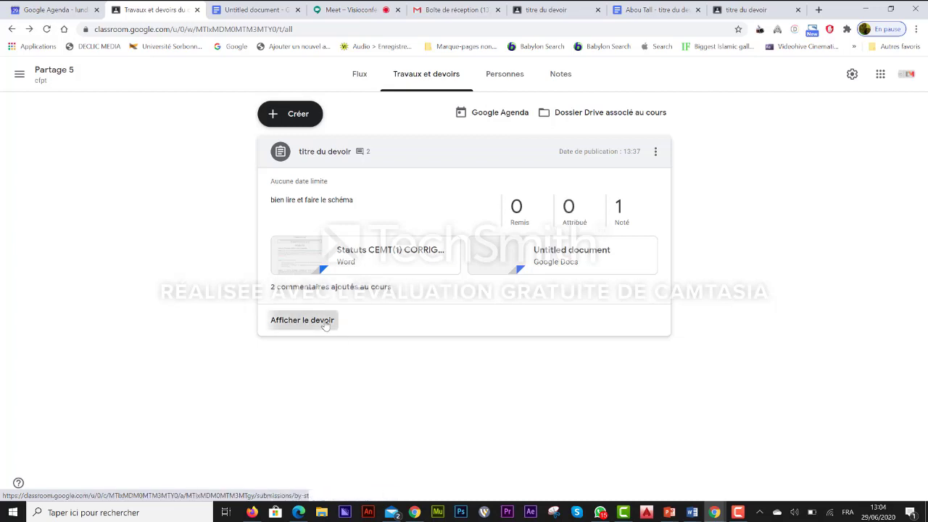
left_click(324, 326)
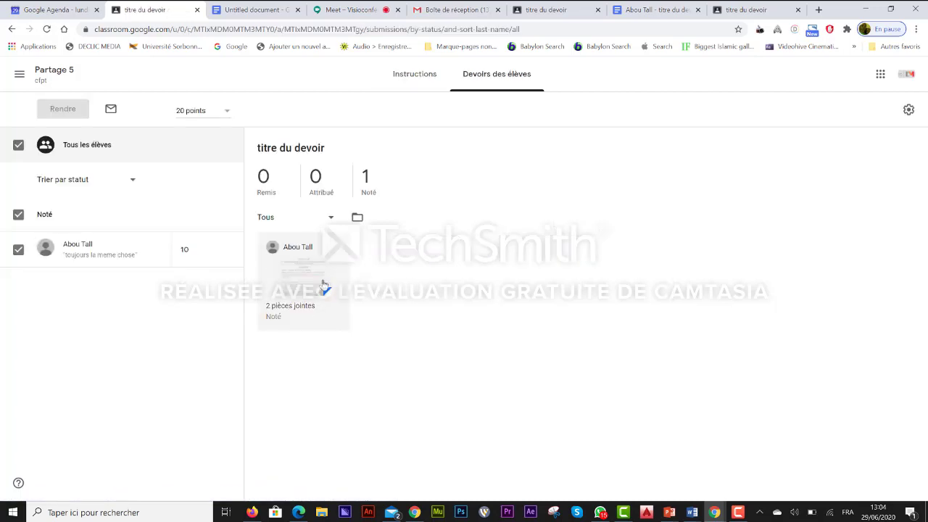